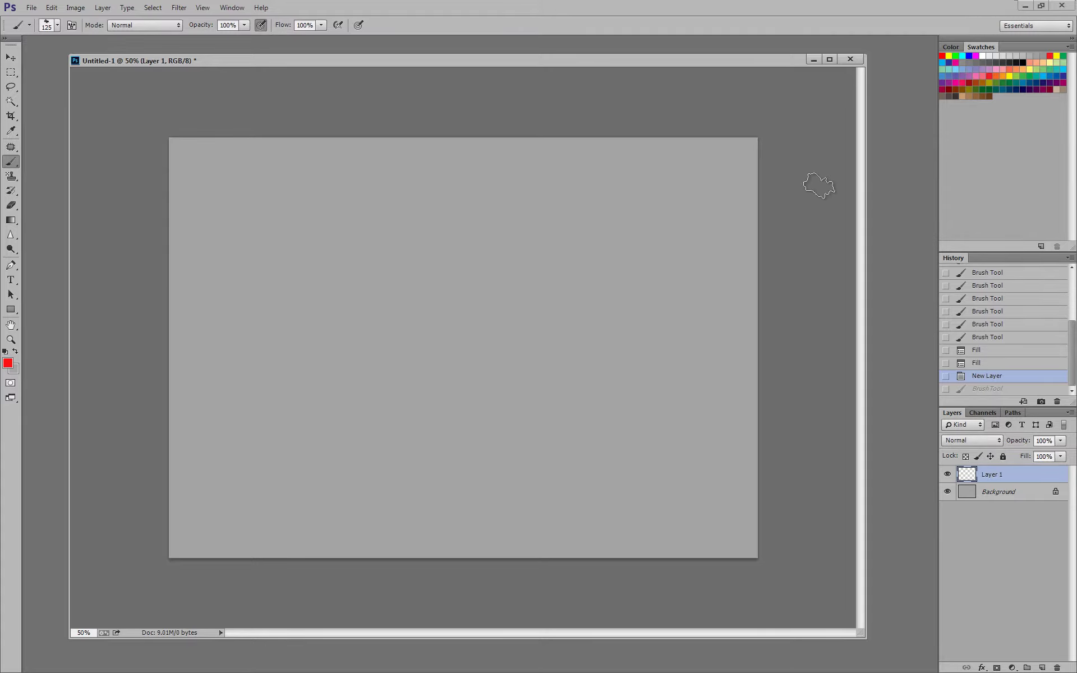
Step: Try the Hard Round brush preset with a red test stroke, then undo it
left_click(813, 191)
left_click(57, 25)
mouse_move(149, 213)
left_mouse_down()
mouse_move(151, 383)
mouse_move(150, 141)
left_mouse_up()
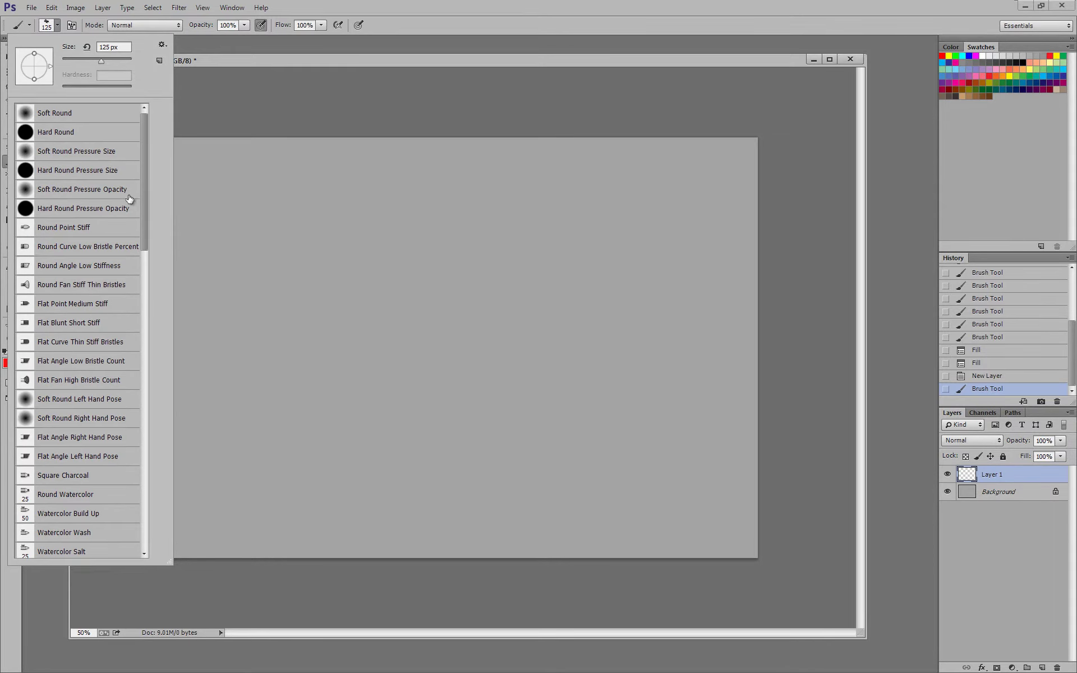
left_click(82, 207)
double_click(124, 129)
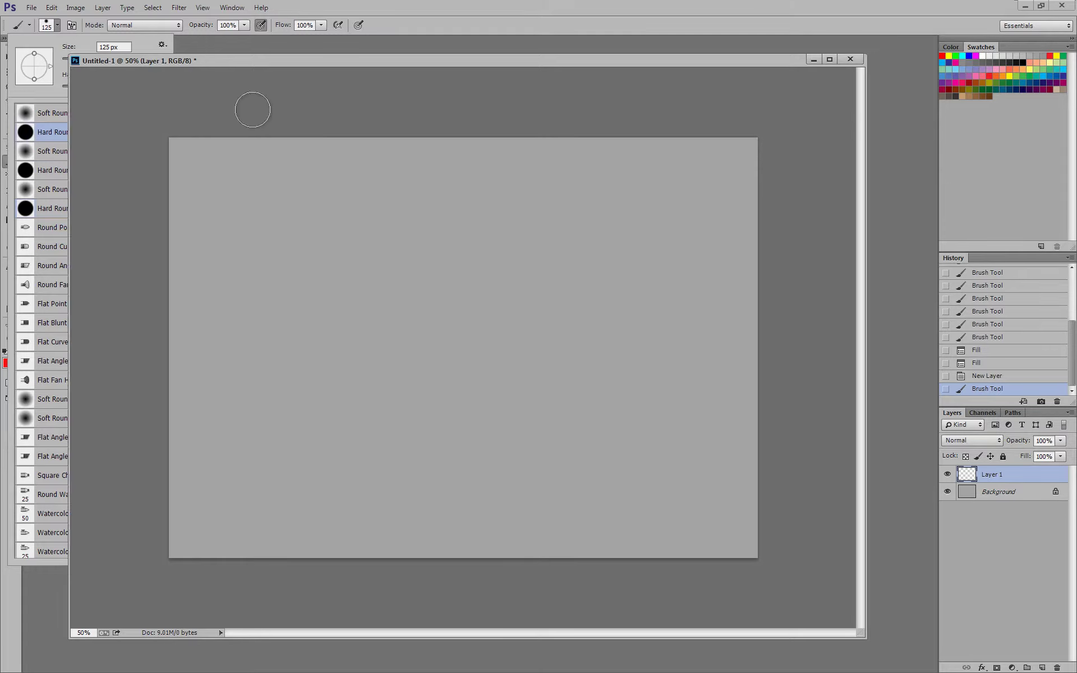
mouse_move(351, 258)
left_mouse_down()
mouse_move(315, 279)
mouse_move(381, 263)
mouse_move(412, 273)
mouse_move(422, 291)
mouse_move(477, 315)
mouse_move(518, 364)
mouse_move(353, 461)
mouse_move(402, 487)
mouse_move(468, 350)
mouse_move(554, 281)
mouse_move(613, 294)
mouse_move(619, 349)
mouse_move(602, 399)
mouse_move(614, 447)
mouse_move(635, 419)
mouse_move(542, 424)
mouse_move(586, 285)
mouse_move(492, 208)
mouse_move(510, 193)
mouse_move(489, 258)
mouse_move(472, 267)
mouse_move(407, 212)
mouse_move(315, 207)
mouse_move(277, 238)
mouse_move(241, 368)
mouse_move(243, 402)
mouse_move(260, 405)
mouse_move(318, 354)
mouse_move(297, 414)
mouse_move(315, 430)
left_mouse_up()
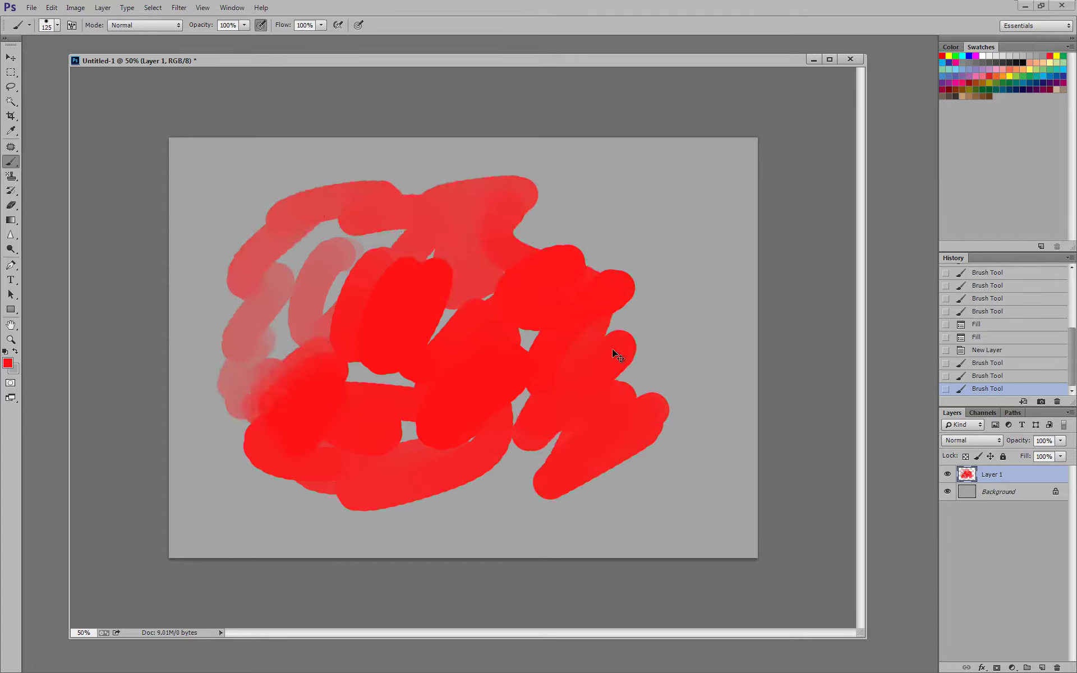
key("ctrl+z")
Step: Test the Hard Round Pressure Opacity preset with red strokes, then undo them
left_click(51, 28)
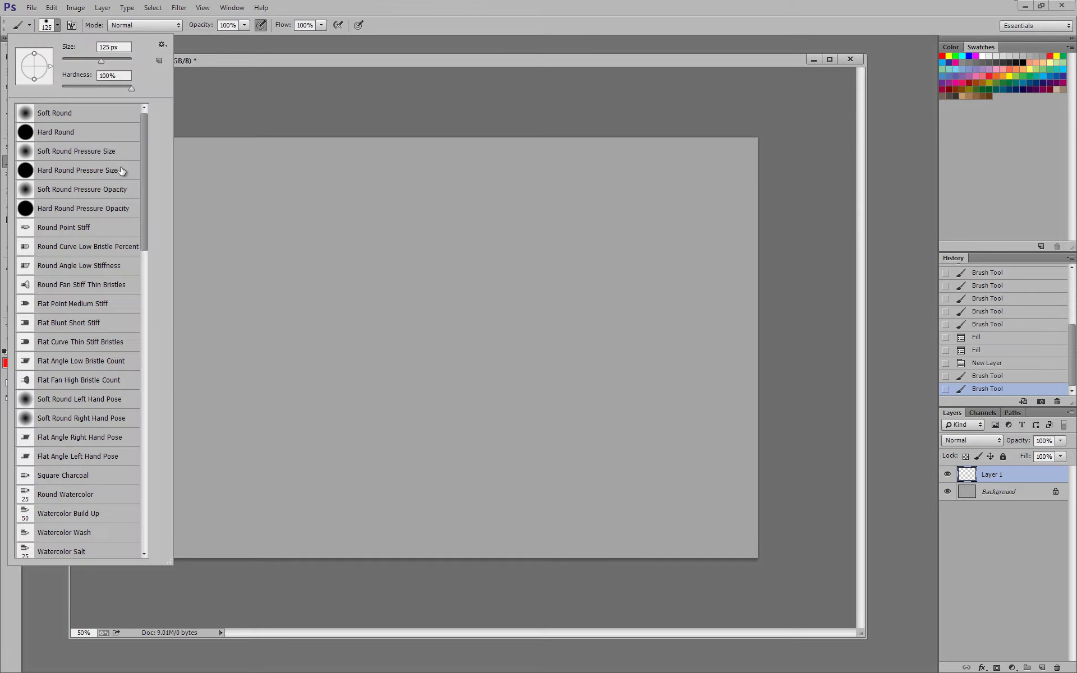
left_click(113, 211)
left_click(230, 106)
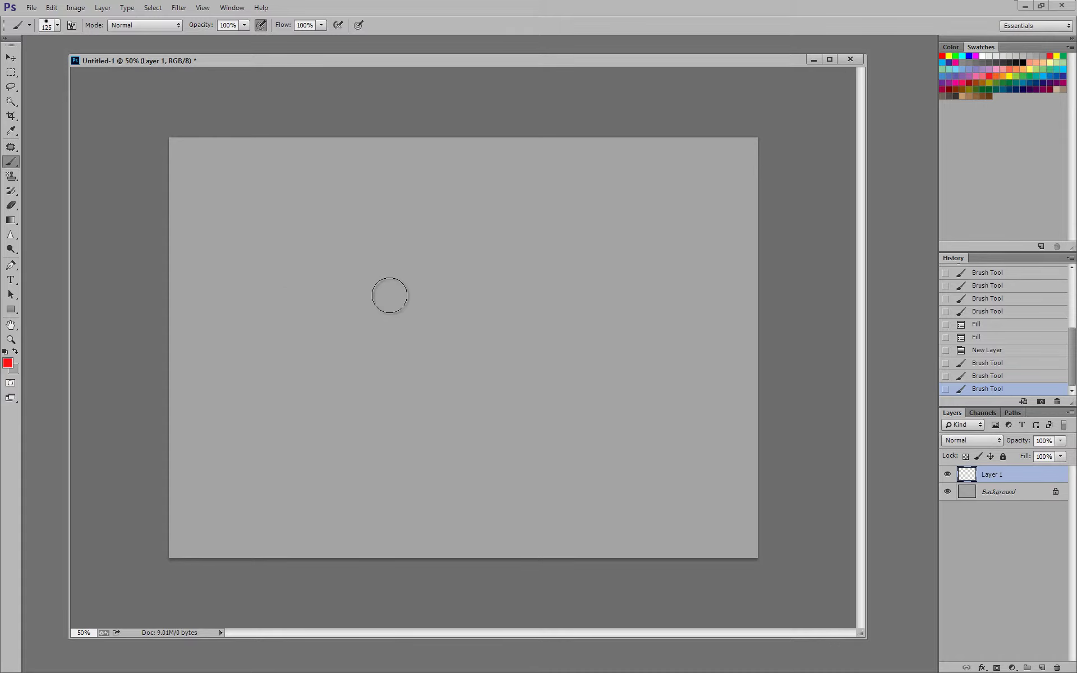
mouse_move(367, 263)
left_mouse_down()
mouse_move(361, 329)
mouse_move(394, 360)
mouse_move(464, 372)
mouse_move(492, 364)
left_mouse_up()
mouse_move(309, 293)
left_mouse_down()
mouse_move(336, 284)
mouse_move(351, 331)
mouse_move(407, 299)
mouse_move(422, 331)
mouse_move(475, 331)
mouse_move(488, 348)
mouse_move(541, 298)
mouse_move(555, 328)
left_mouse_up()
key("ctrl+z")
Step: Choose another brush preset, scribble red on the canvas, and undo the scribble
left_click(56, 26)
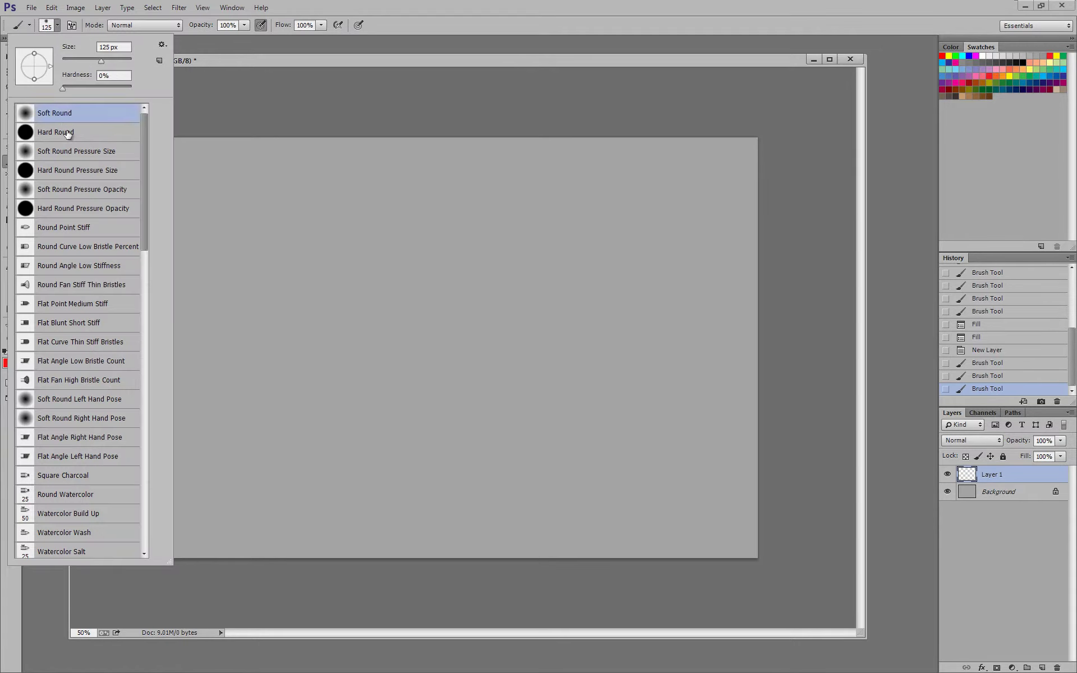
left_click(281, 99)
left_click(55, 27)
left_click(248, 105)
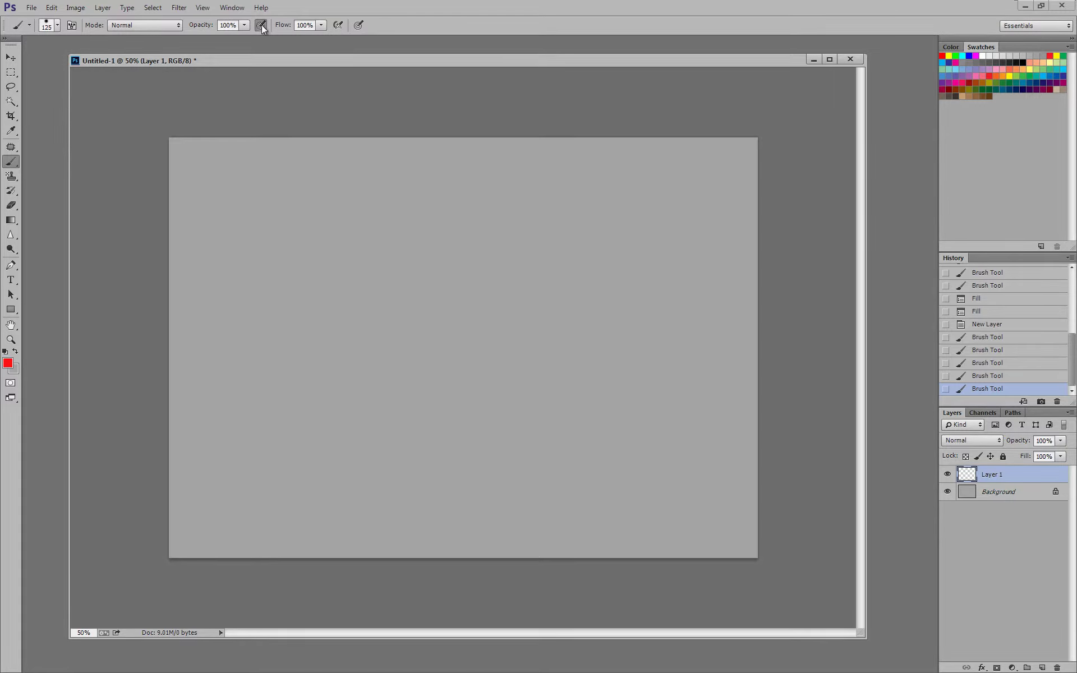
mouse_move(334, 250)
left_mouse_down()
mouse_move(322, 322)
mouse_move(455, 401)
left_mouse_up()
key("ctrl+z")
Step: Enable pen pressure for opacity, then lower brush opacity to 43% and test a soft stroke
left_click(260, 24)
mouse_move(303, 292)
left_mouse_down()
mouse_move(375, 327)
mouse_move(402, 362)
mouse_move(445, 381)
mouse_move(485, 364)
left_mouse_up()
key("ctrl+z")
left_click(245, 25)
left_click(237, 100)
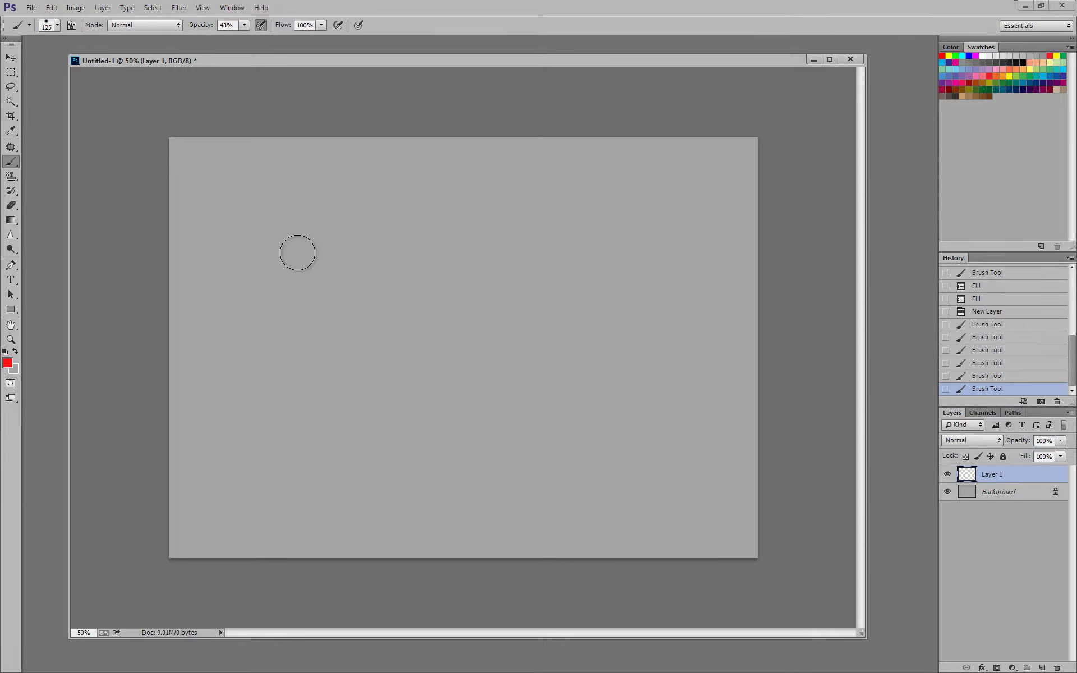
mouse_move(298, 240)
left_mouse_down()
mouse_move(355, 258)
mouse_move(376, 294)
mouse_move(414, 260)
mouse_move(412, 315)
mouse_move(462, 253)
mouse_move(442, 307)
mouse_move(454, 313)
mouse_move(472, 284)
mouse_move(486, 300)
left_mouse_up()
Step: Restore opacity to 100%, drop flow to 4%, and build up a soft red patch
left_click(257, 103)
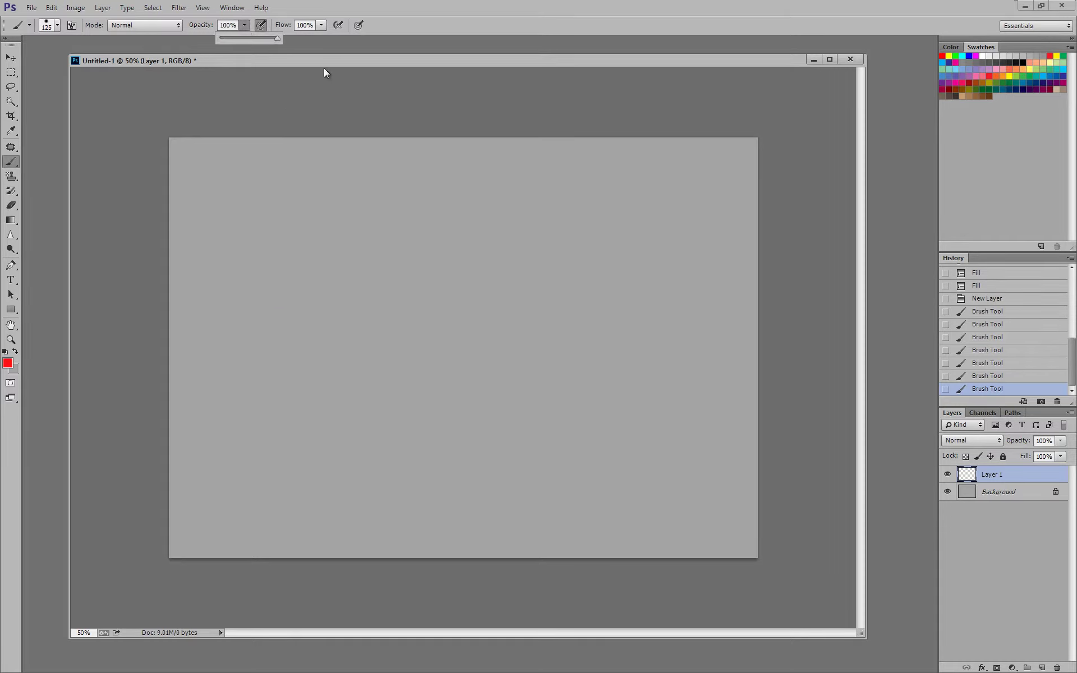
left_click(303, 100)
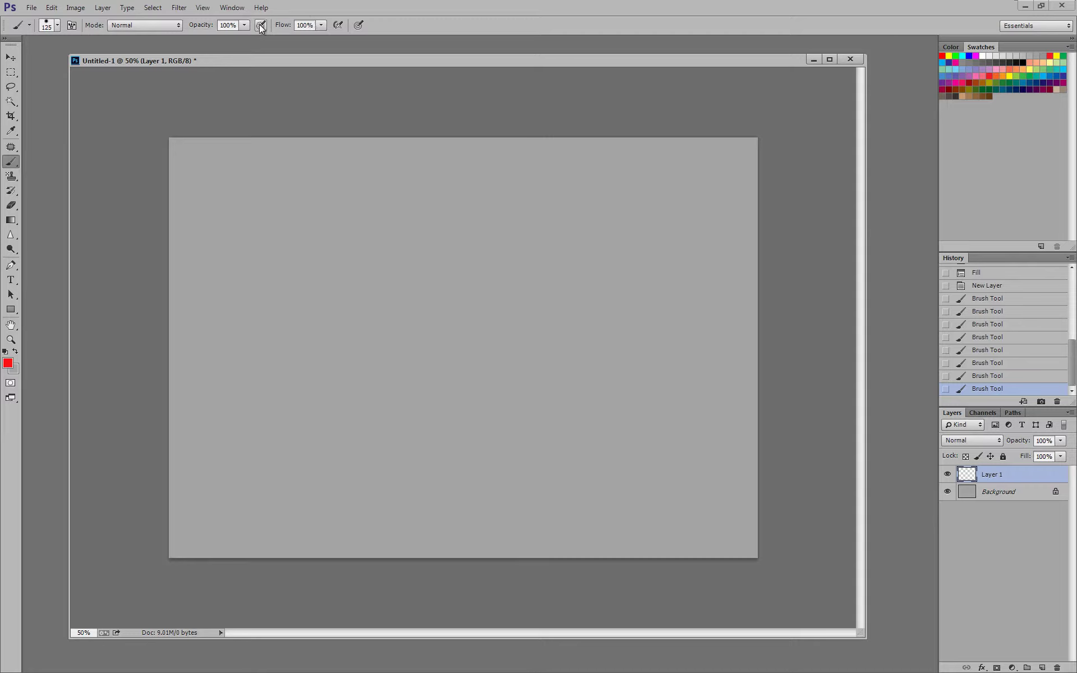
left_click(321, 26)
left_click_drag(273, 39, 268, 35)
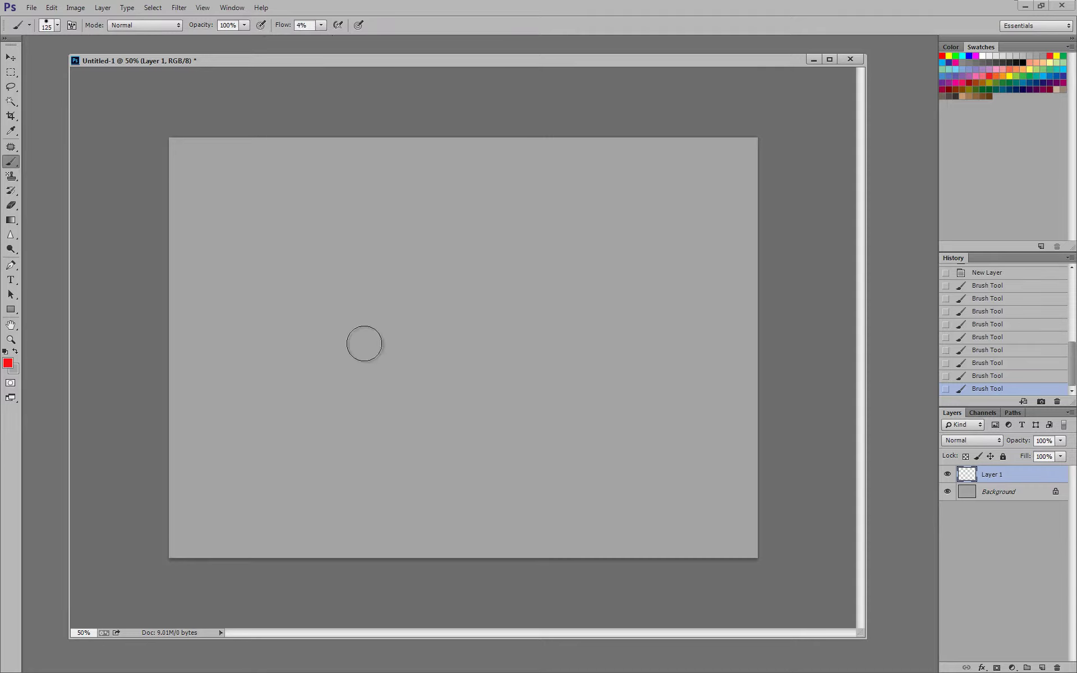
mouse_move(362, 283)
left_mouse_down()
mouse_move(349, 332)
mouse_move(366, 336)
mouse_move(389, 322)
mouse_move(384, 333)
mouse_move(414, 328)
mouse_move(464, 279)
mouse_move(436, 344)
mouse_move(475, 341)
mouse_move(474, 351)
mouse_move(517, 290)
mouse_move(499, 302)
mouse_move(508, 303)
mouse_move(492, 327)
mouse_move(537, 302)
mouse_move(484, 367)
mouse_move(560, 323)
mouse_move(457, 353)
mouse_move(367, 328)
mouse_move(324, 266)
mouse_move(312, 296)
mouse_move(331, 369)
mouse_move(383, 377)
mouse_move(310, 358)
mouse_move(292, 403)
mouse_move(308, 434)
mouse_move(410, 397)
mouse_move(470, 401)
mouse_move(425, 443)
mouse_move(526, 392)
mouse_move(505, 397)
mouse_move(555, 348)
left_mouse_up()
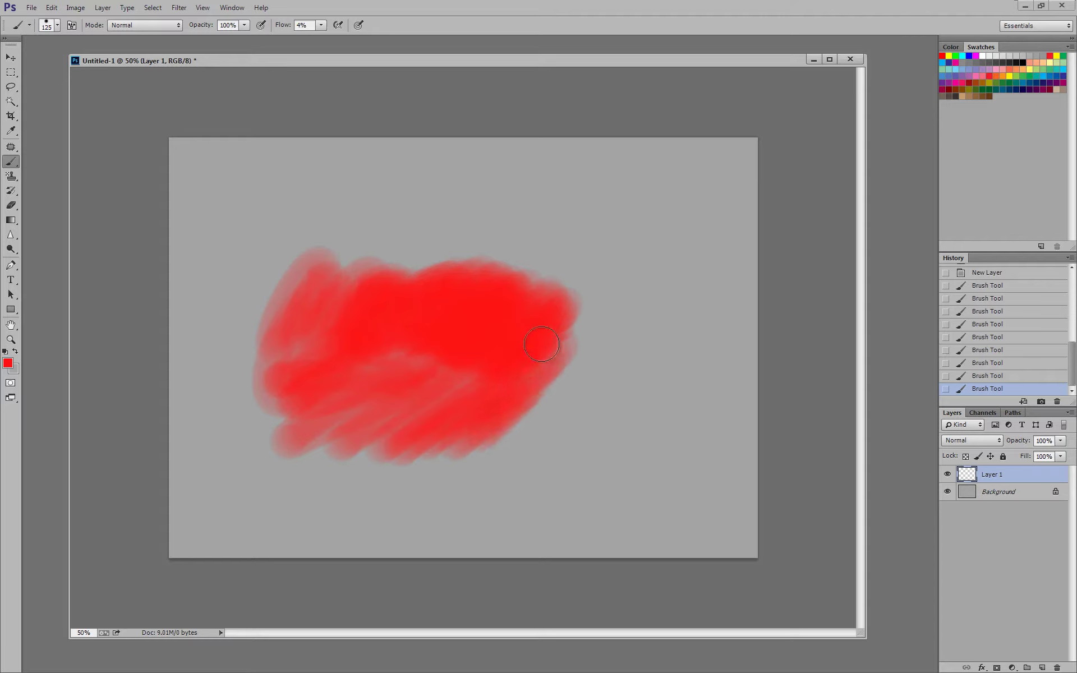
Step: Change the foreground colour to yellow and paint it beside and into the red patch
left_click(8, 363)
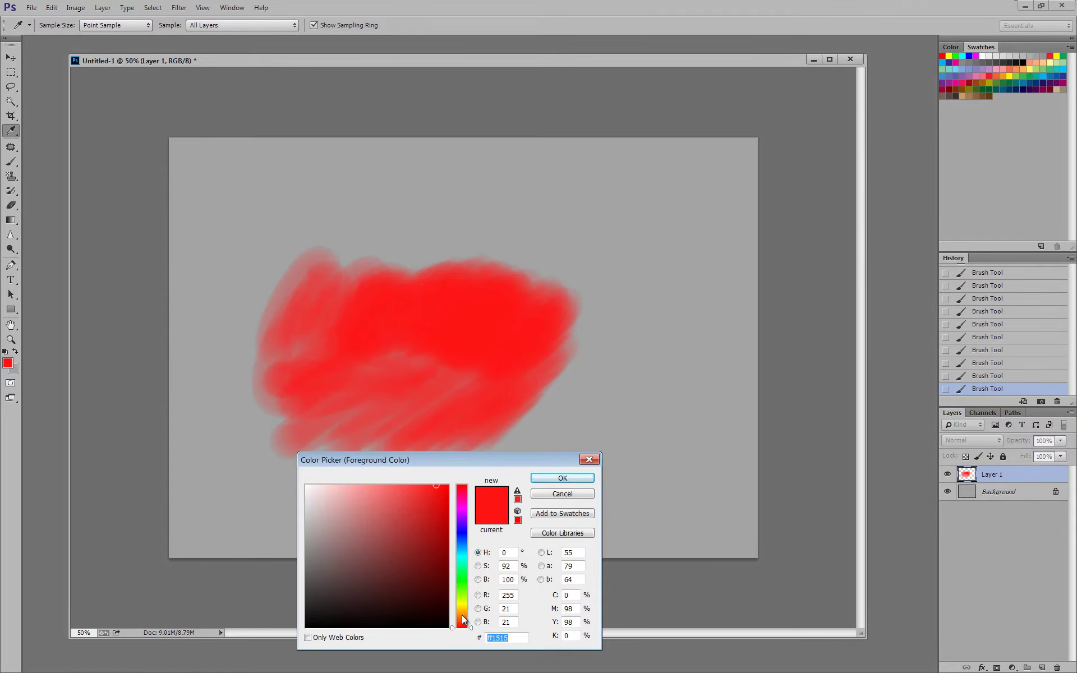
left_click_drag(463, 618, 463, 606)
left_click(542, 479)
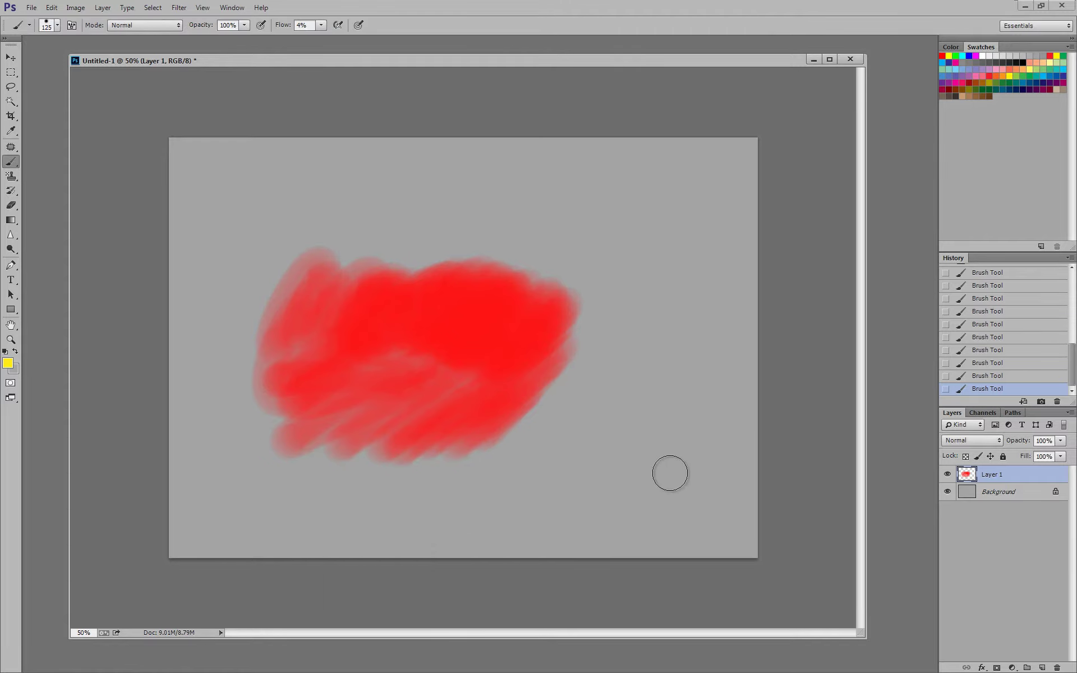
mouse_move(667, 423)
left_mouse_down()
mouse_move(662, 461)
mouse_move(630, 448)
mouse_move(633, 387)
mouse_move(620, 409)
mouse_move(671, 424)
mouse_move(646, 417)
mouse_move(608, 440)
mouse_move(635, 391)
mouse_move(586, 424)
mouse_move(621, 411)
mouse_move(616, 381)
left_mouse_up()
mouse_move(442, 327)
left_mouse_down()
mouse_move(377, 332)
mouse_move(392, 361)
mouse_move(432, 374)
mouse_move(502, 323)
mouse_move(479, 372)
mouse_move(436, 371)
mouse_move(420, 328)
mouse_move(485, 301)
mouse_move(416, 346)
mouse_move(491, 353)
mouse_move(390, 351)
mouse_move(389, 397)
mouse_move(431, 377)
mouse_move(392, 367)
mouse_move(405, 396)
mouse_move(474, 405)
mouse_move(473, 329)
left_mouse_up()
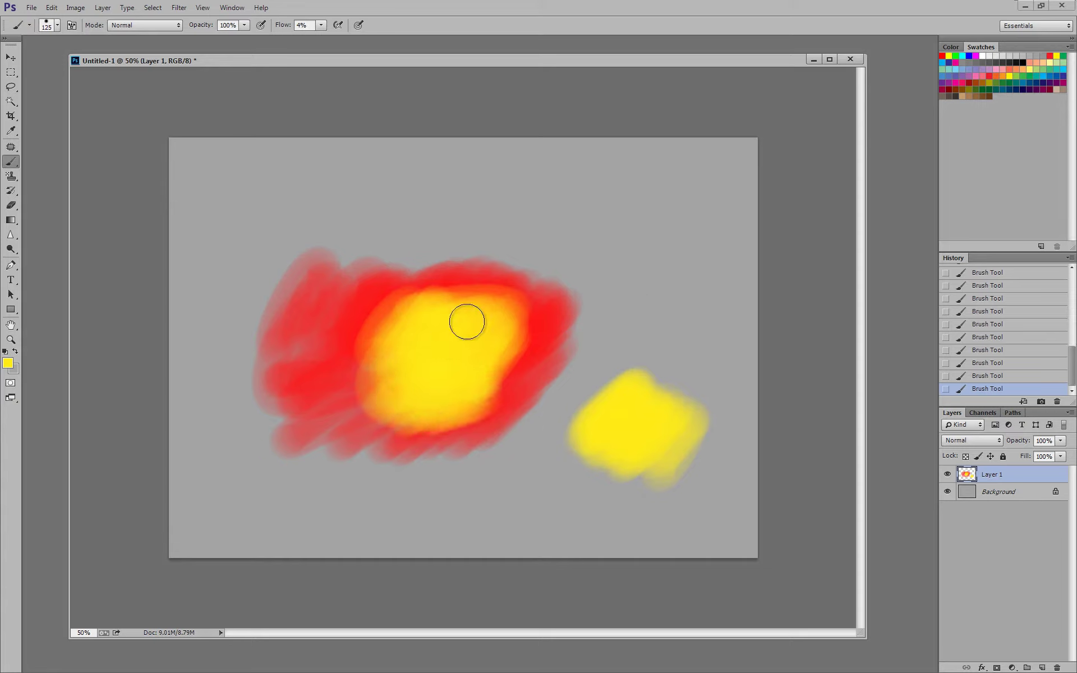
key("alt")
Step: Sample the grey background, enlarge the brush to 175 px, and test-paint then undo
left_click(12, 132)
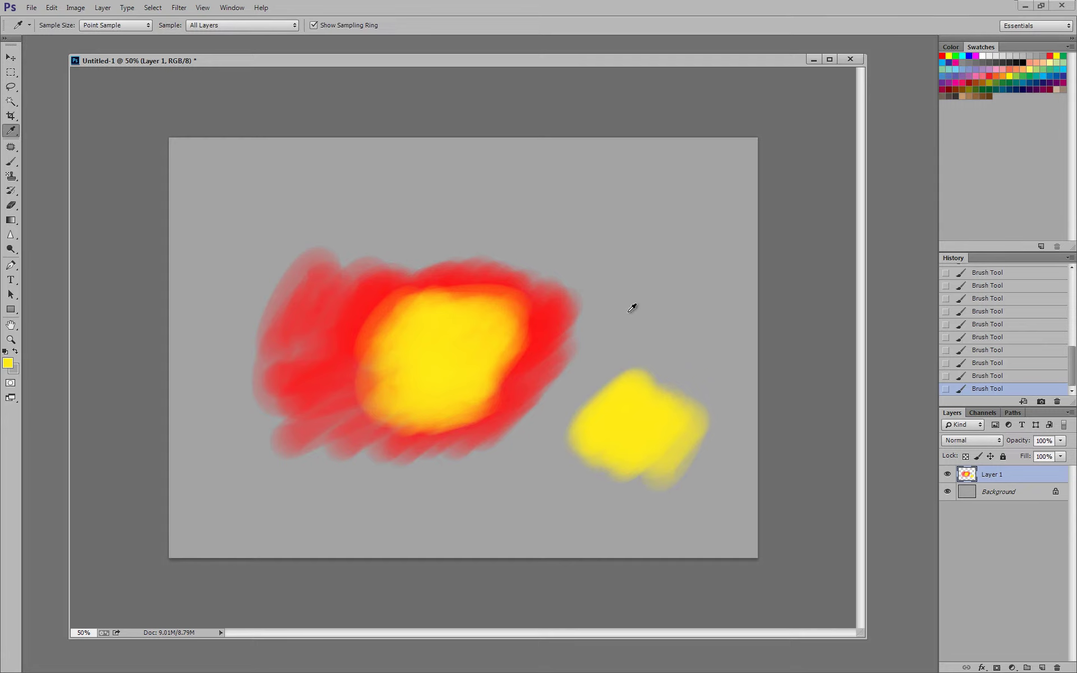
mouse_move(631, 307)
left_mouse_down()
mouse_move(644, 308)
mouse_move(643, 327)
mouse_move(649, 281)
mouse_move(600, 333)
mouse_move(579, 327)
mouse_move(526, 372)
mouse_move(492, 335)
mouse_move(516, 299)
mouse_move(544, 305)
mouse_move(579, 363)
mouse_move(608, 348)
left_mouse_up()
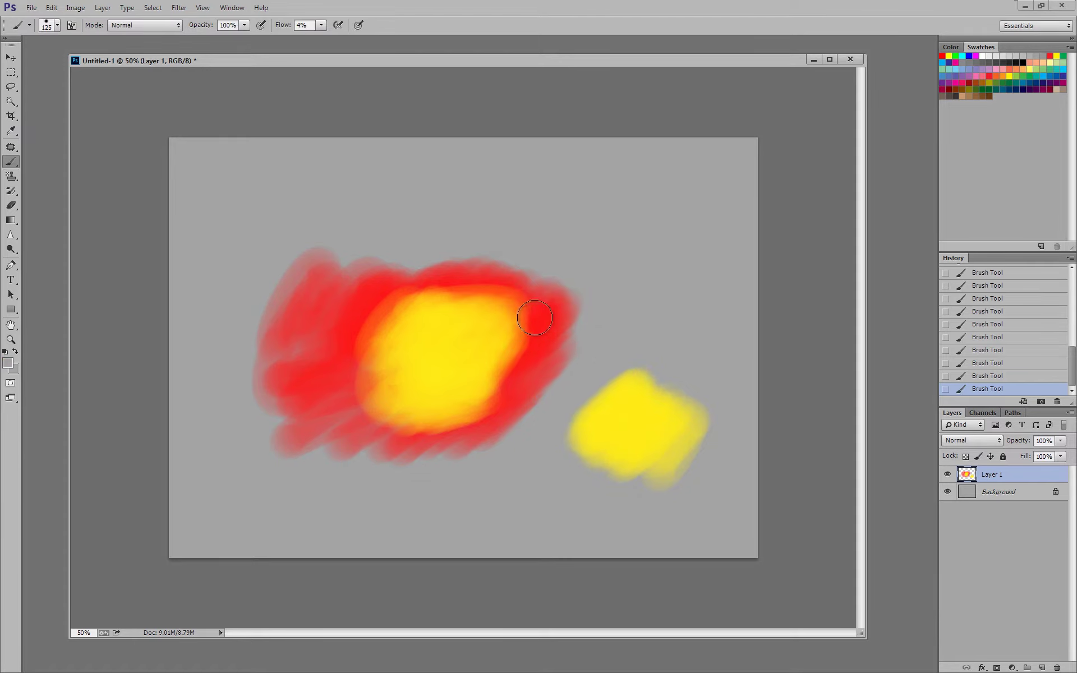
key("bracketright")
key("bracketright")
mouse_move(512, 344)
left_mouse_down()
mouse_move(533, 367)
mouse_move(569, 318)
mouse_move(550, 372)
mouse_move(561, 328)
mouse_move(553, 308)
mouse_move(555, 351)
left_mouse_up()
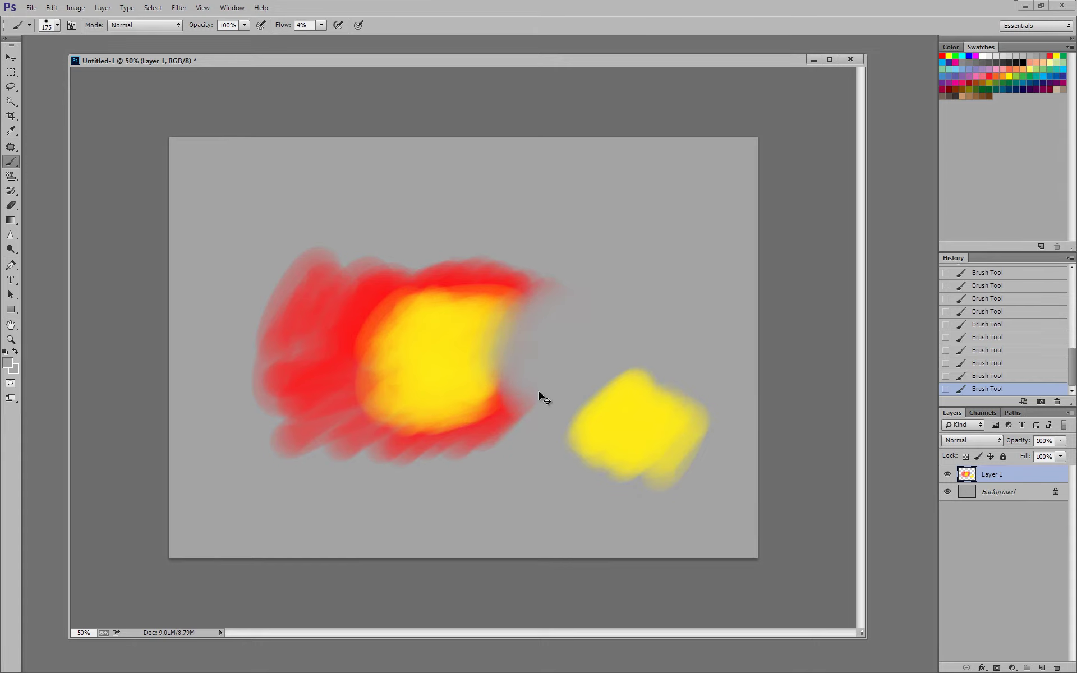
key("ctrl+z")
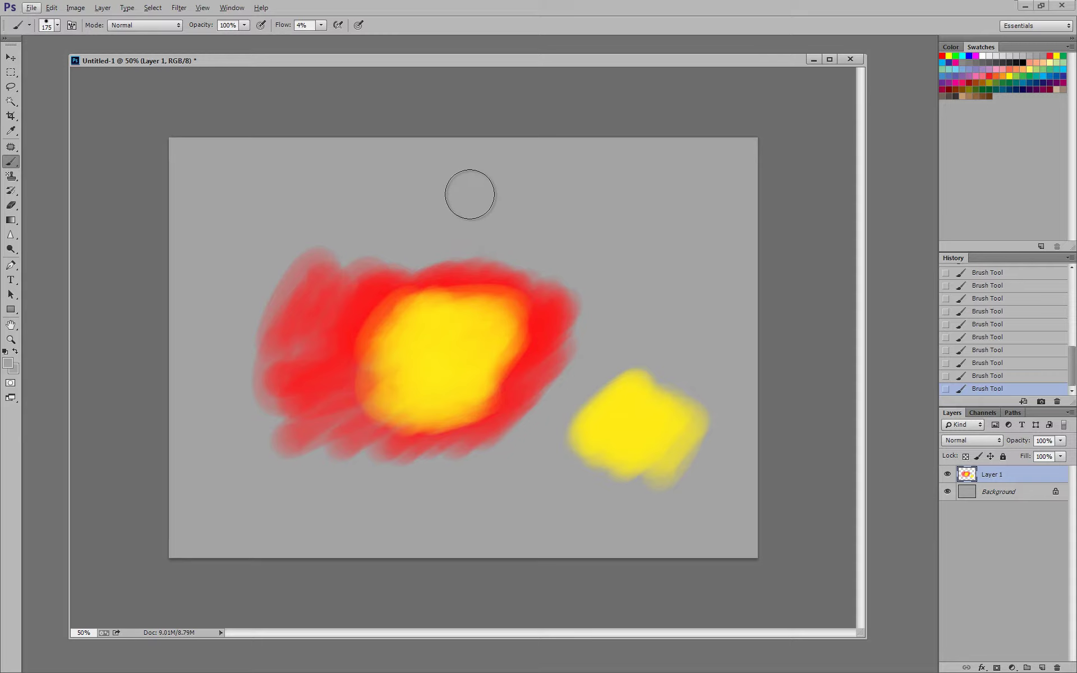
Step: Alt-sample yellow from the small patch and paint yellow over the red edge
key("alt")
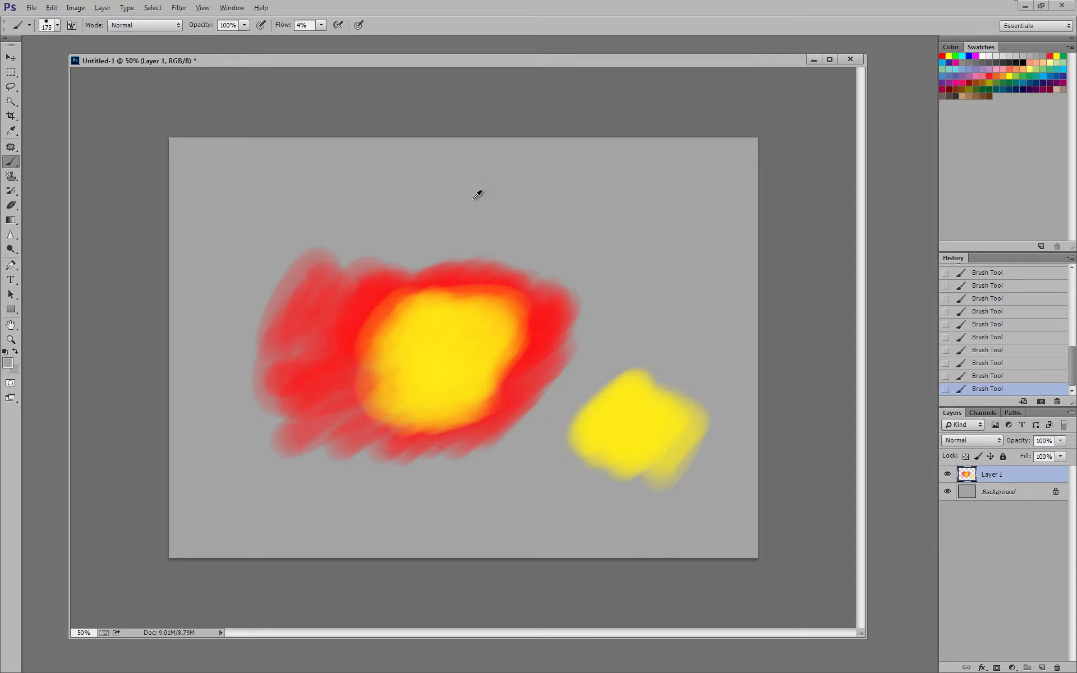
left_click(644, 413, "alt")
mouse_move(550, 321)
left_mouse_down()
mouse_move(533, 332)
mouse_move(553, 351)
left_mouse_up()
Step: Undo the yellow stroke, raise flow to 100%, sample red, and paint a dense blob upper right
key("ctrl+z")
left_click(321, 26)
left_click_drag(321, 39, 421, 55)
left_click(377, 90)
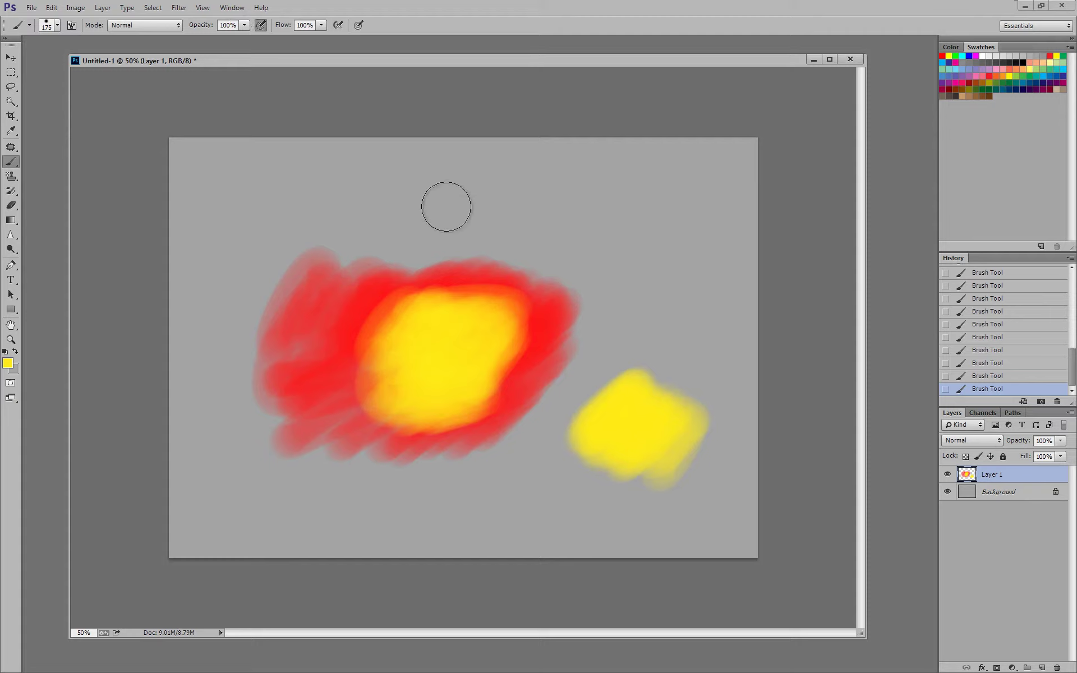
left_click(567, 308, "alt")
mouse_move(567, 308)
left_mouse_down()
mouse_move(616, 275)
mouse_move(618, 305)
mouse_move(588, 308)
mouse_move(576, 246)
mouse_move(523, 254)
left_mouse_up()
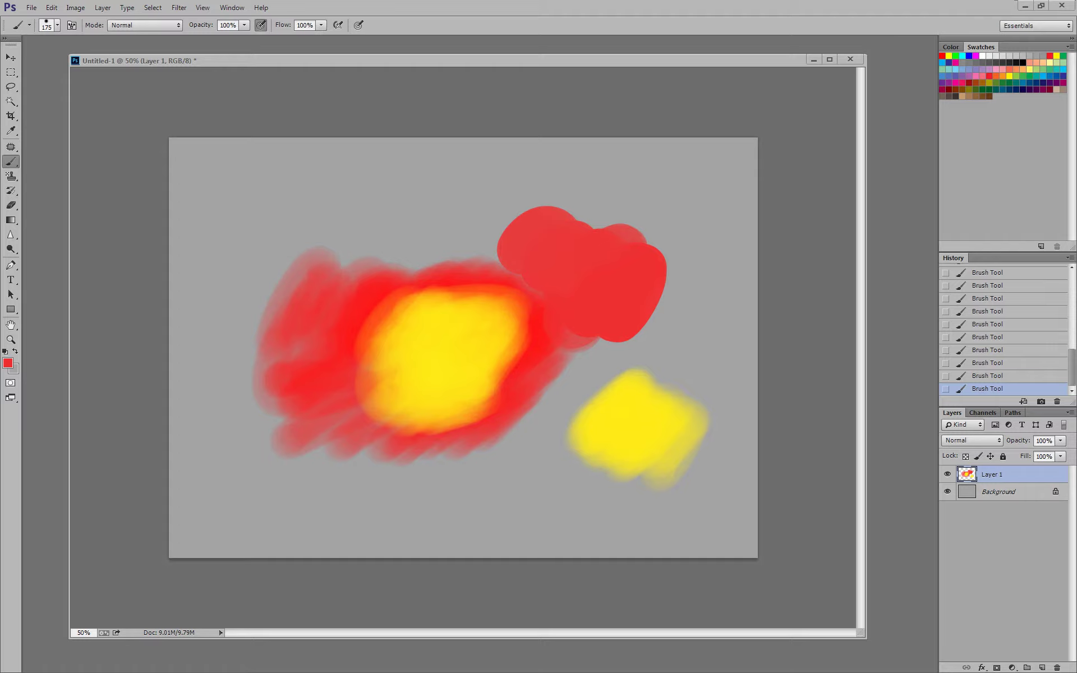
Step: Show the Grip Pen settings in Wacom Tablet Properties and move the dialog aside
left_click_drag(522, 170, 402, 172)
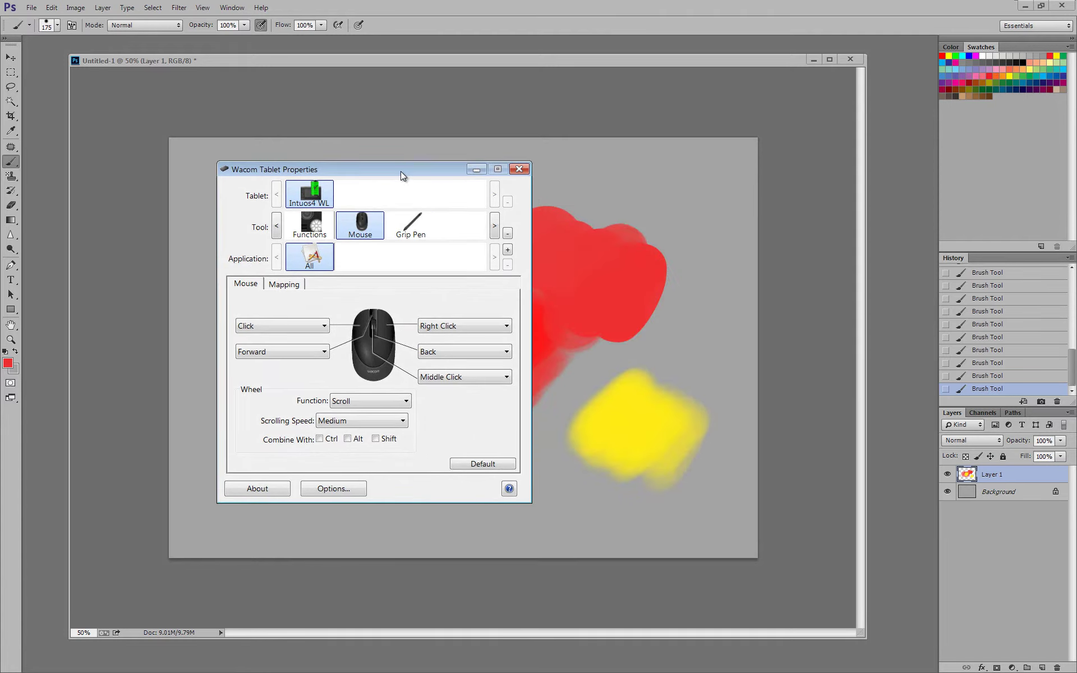
left_click(412, 225)
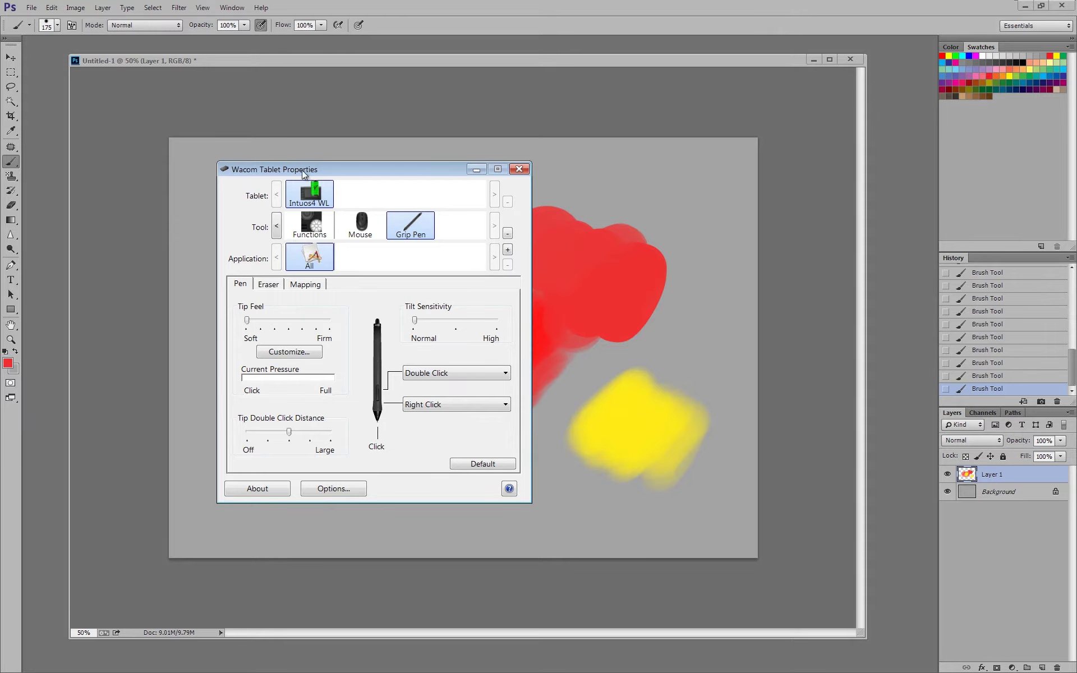
mouse_move(302, 169)
left_mouse_down()
mouse_move(99, 183)
mouse_move(84, 202)
left_mouse_up()
left_click(385, 4)
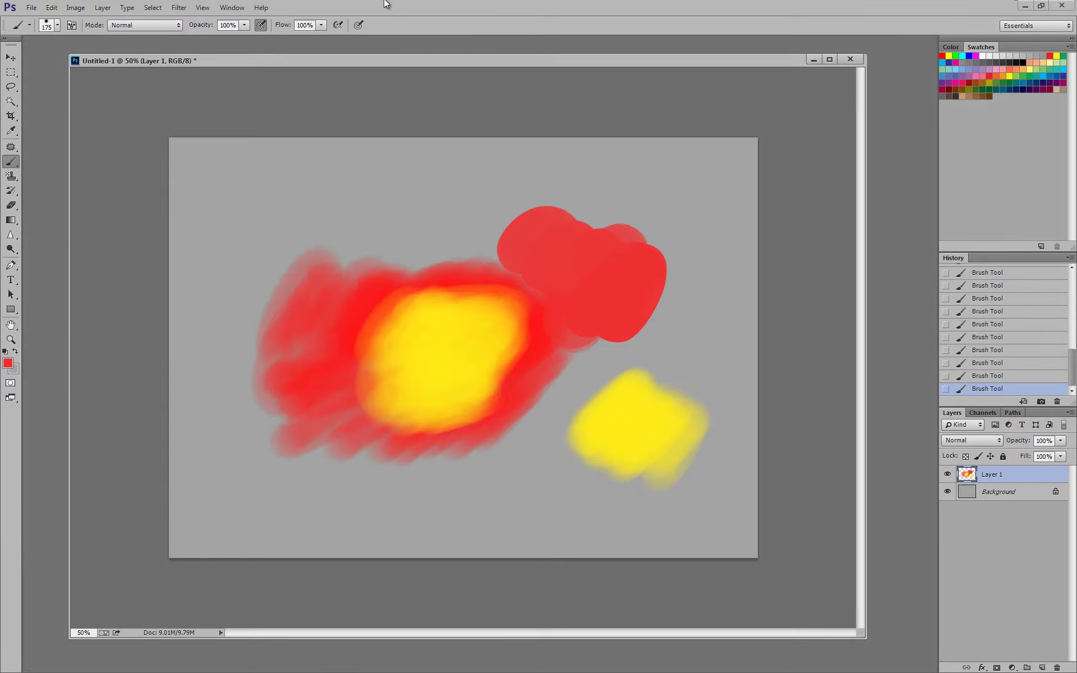
Step: Paint three red test strokes at the upper left, undoing each one
mouse_move(280, 171)
left_mouse_down()
mouse_move(286, 192)
mouse_move(319, 202)
mouse_move(372, 192)
mouse_move(387, 239)
left_mouse_up()
key("ctrl+z")
mouse_move(315, 190)
left_mouse_down()
mouse_move(410, 207)
mouse_move(416, 219)
mouse_move(463, 190)
mouse_move(450, 215)
mouse_move(499, 200)
left_mouse_up()
key("ctrl+z")
left_click(233, 249)
mouse_move(233, 250)
left_mouse_down()
mouse_move(312, 209)
mouse_move(346, 212)
mouse_move(387, 197)
left_mouse_up()
key("ctrl+z")
Step: Move the Tip Feel slider toward Firm and push the tablet dialog off screen
left_click_drag(211, 197, 371, 204)
left_click_drag(186, 358, 235, 361)
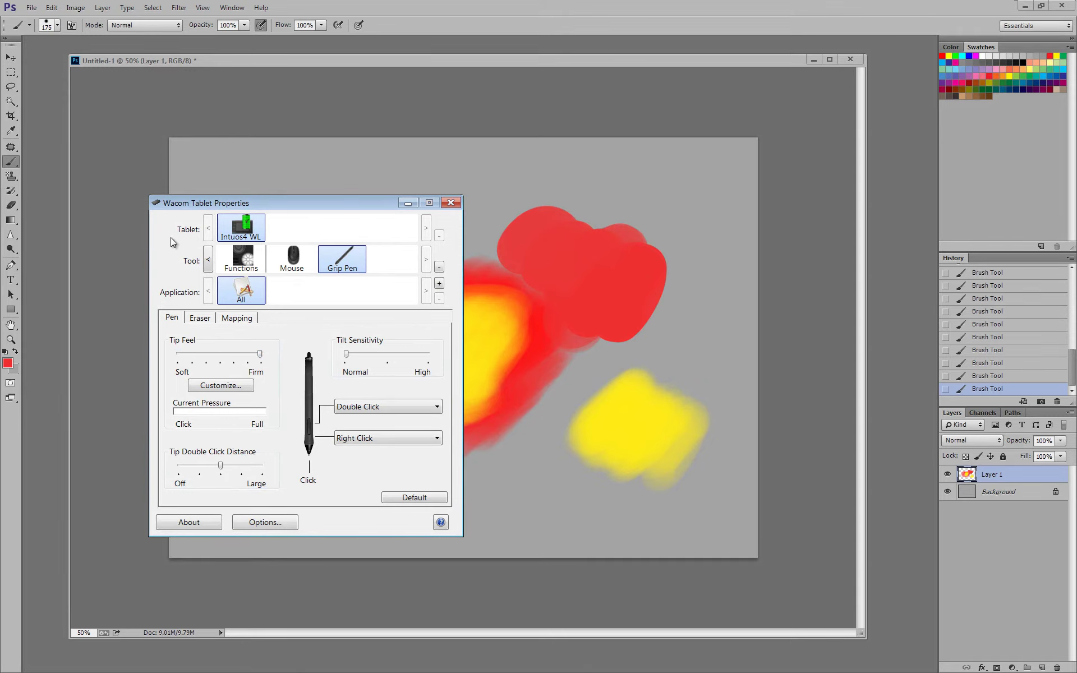
left_click_drag(271, 206, 11, 285)
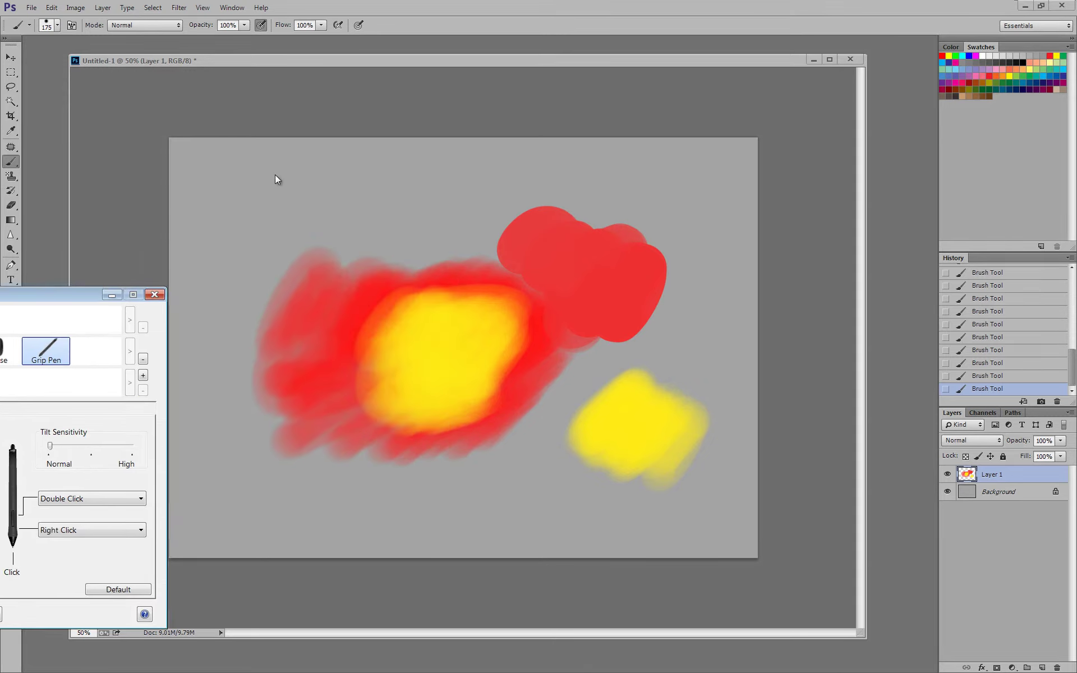
left_click(292, 124)
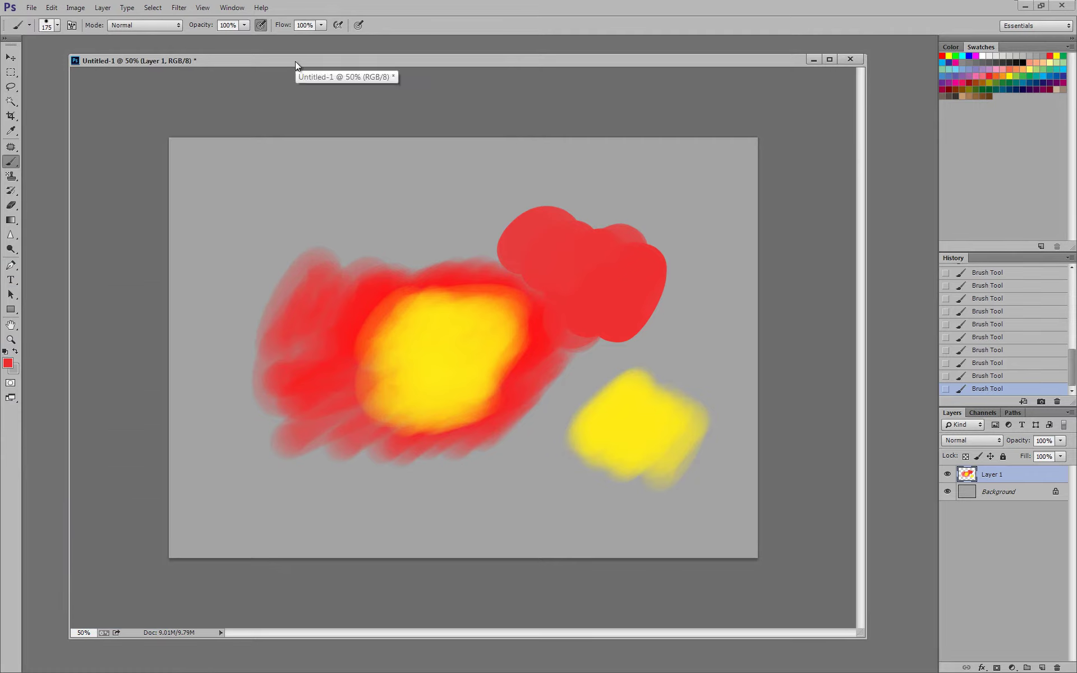
Step: Sample yellow from the canvas and paint two yellow pressure test strokes, undoing both
left_click(465, 310, "alt")
mouse_move(228, 207)
left_mouse_down()
mouse_move(233, 180)
mouse_move(344, 187)
left_mouse_up()
key("ctrl+z")
mouse_move(258, 199)
left_mouse_down()
mouse_move(348, 190)
mouse_move(397, 211)
mouse_move(447, 202)
left_mouse_up()
key("ctrl+z")
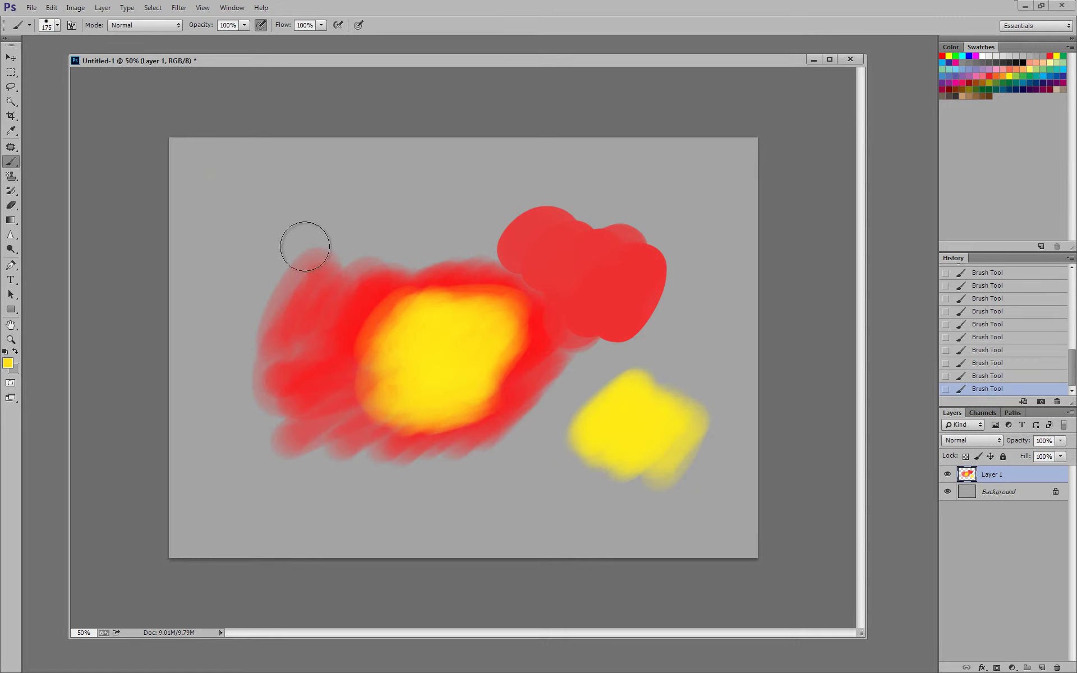
Step: Sample two reds from the canvas and paint a test stroke with each, undoing both
left_click(318, 289, "alt")
mouse_move(239, 202)
left_mouse_down()
mouse_move(305, 222)
mouse_move(396, 193)
mouse_move(390, 205)
mouse_move(427, 195)
mouse_move(428, 214)
mouse_move(482, 191)
mouse_move(444, 191)
left_mouse_up()
key("ctrl+z")
left_click(351, 308, "alt")
mouse_move(226, 221)
left_mouse_down()
mouse_move(302, 198)
mouse_move(477, 218)
left_mouse_up()
key("ctrl+z")
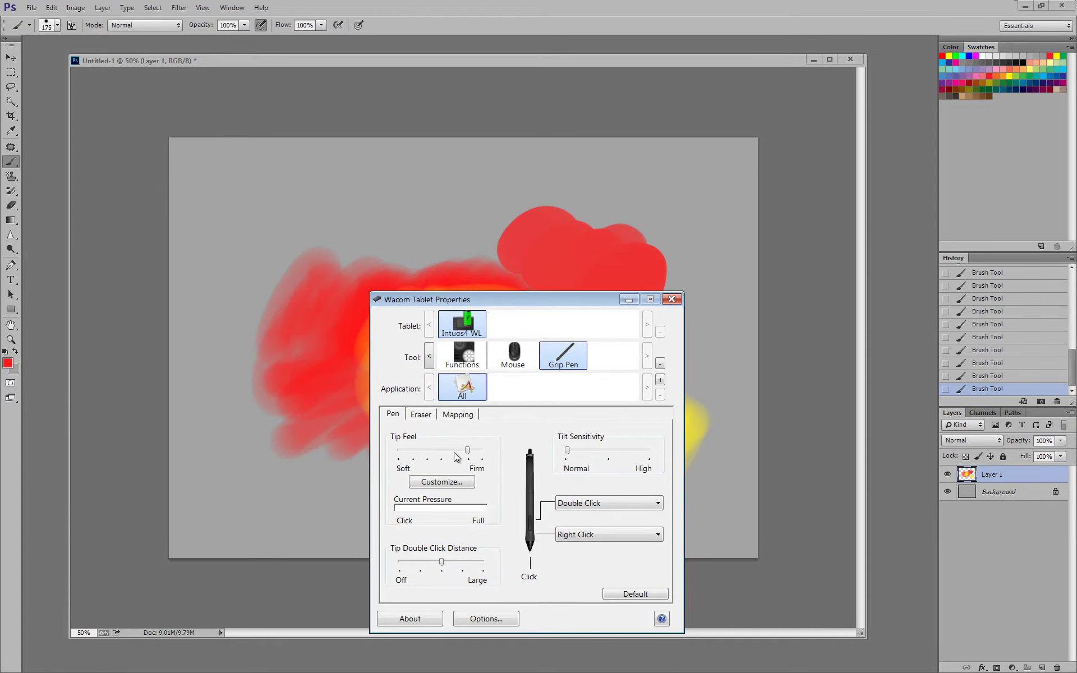
Step: Soften the pen tip feel slightly, close the tablet dialog, and paint red-orange strokes upper left
left_click(453, 451)
left_click(670, 300)
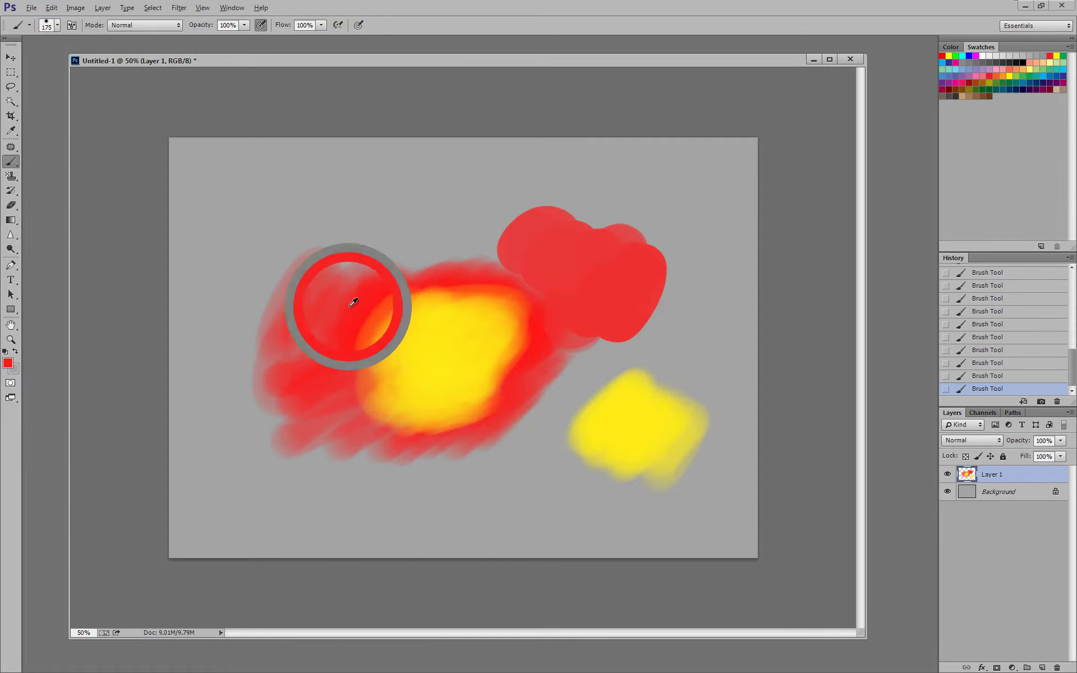
mouse_move(243, 199)
left_mouse_down()
mouse_move(307, 204)
mouse_move(293, 239)
mouse_move(336, 219)
mouse_move(314, 225)
mouse_move(339, 232)
mouse_move(319, 220)
mouse_move(305, 232)
mouse_move(284, 226)
mouse_move(286, 238)
mouse_move(288, 203)
mouse_move(265, 241)
mouse_move(288, 204)
left_mouse_up()
key("bracketleft")
key("bracketleft")
key("bracketleft")
key("bracketleft")
key("bracketleft")
key("bracketleft")
key("bracketleft")
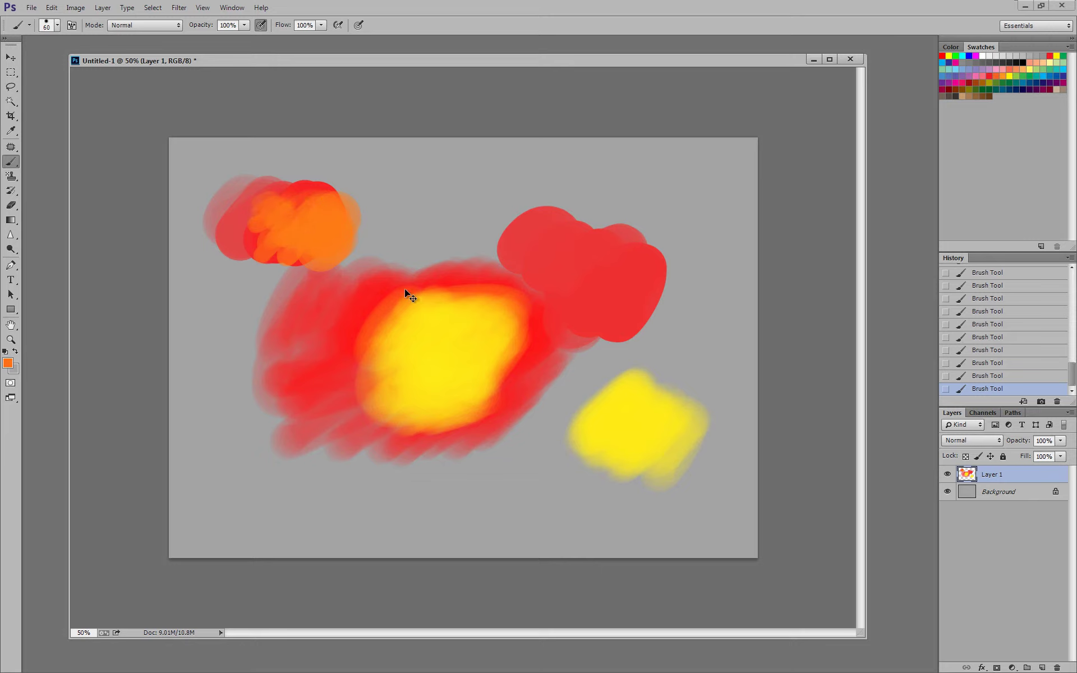
Step: Build out the upper-left blob with sampled yellow and orange dabs while zoomed in
key("ctrl+plus")
left_click(434, 331, "alt")
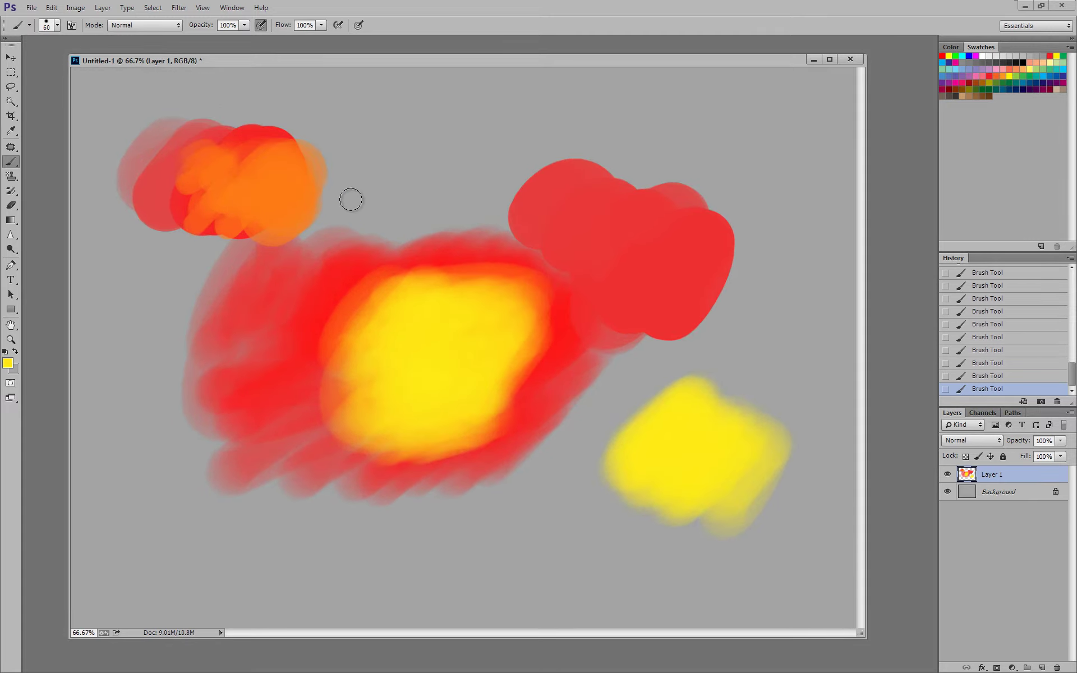
mouse_move(267, 183)
left_mouse_down()
mouse_move(302, 185)
mouse_move(270, 186)
mouse_move(266, 164)
mouse_move(279, 202)
mouse_move(229, 184)
mouse_move(250, 212)
mouse_move(226, 199)
mouse_move(254, 158)
mouse_move(270, 192)
mouse_move(300, 203)
mouse_move(303, 168)
mouse_move(300, 198)
mouse_move(283, 195)
mouse_move(292, 220)
mouse_move(316, 193)
mouse_move(333, 209)
mouse_move(353, 192)
mouse_move(310, 211)
mouse_move(318, 217)
mouse_move(296, 211)
mouse_move(287, 231)
mouse_move(274, 221)
mouse_move(300, 242)
mouse_move(316, 230)
mouse_move(285, 213)
mouse_move(329, 221)
left_mouse_up()
left_click(308, 199, "alt")
left_click(306, 212, "alt")
left_click(278, 224, "alt")
left_click(273, 209, "alt")
key("ctrl+minus")
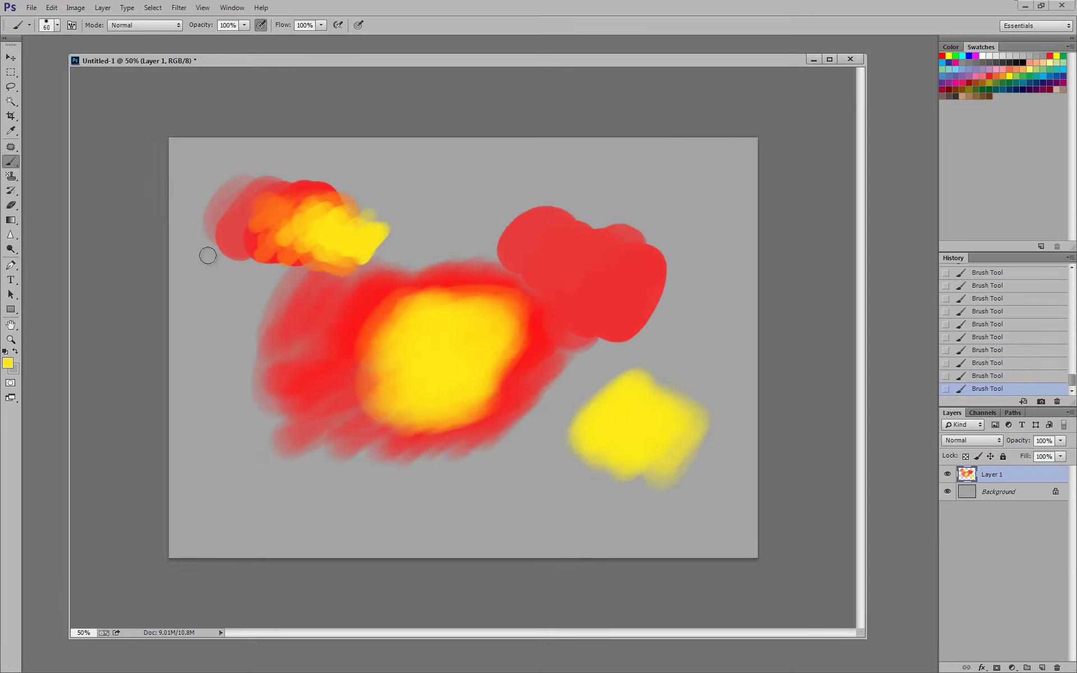
Step: Open frederick.psd from the recent files list
left_click(32, 7)
mouse_move(94, 100)
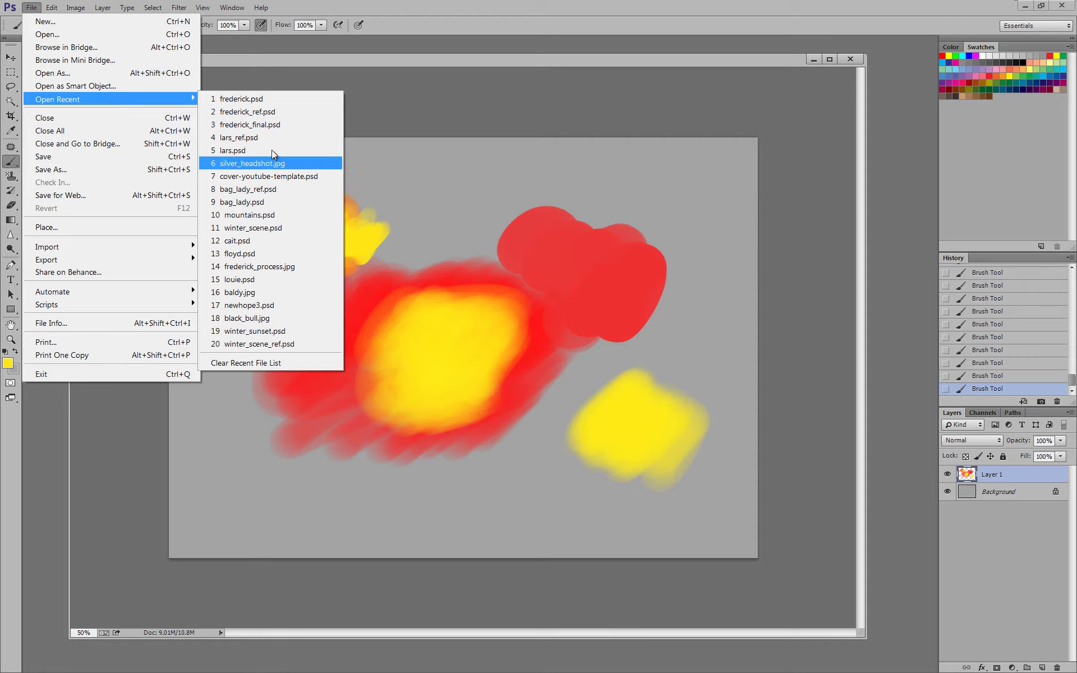
left_click(252, 99)
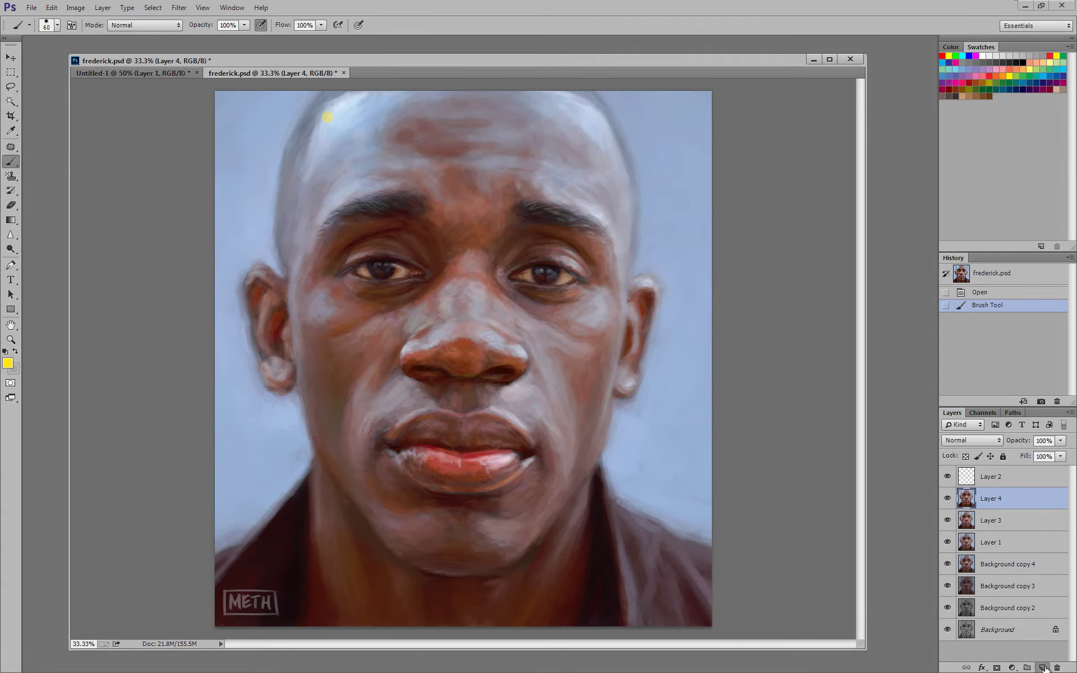
Step: Add a new empty layer above Layer 4 and select the Chalk 17 pixels brush preset
left_click(1042, 667)
left_click(57, 25)
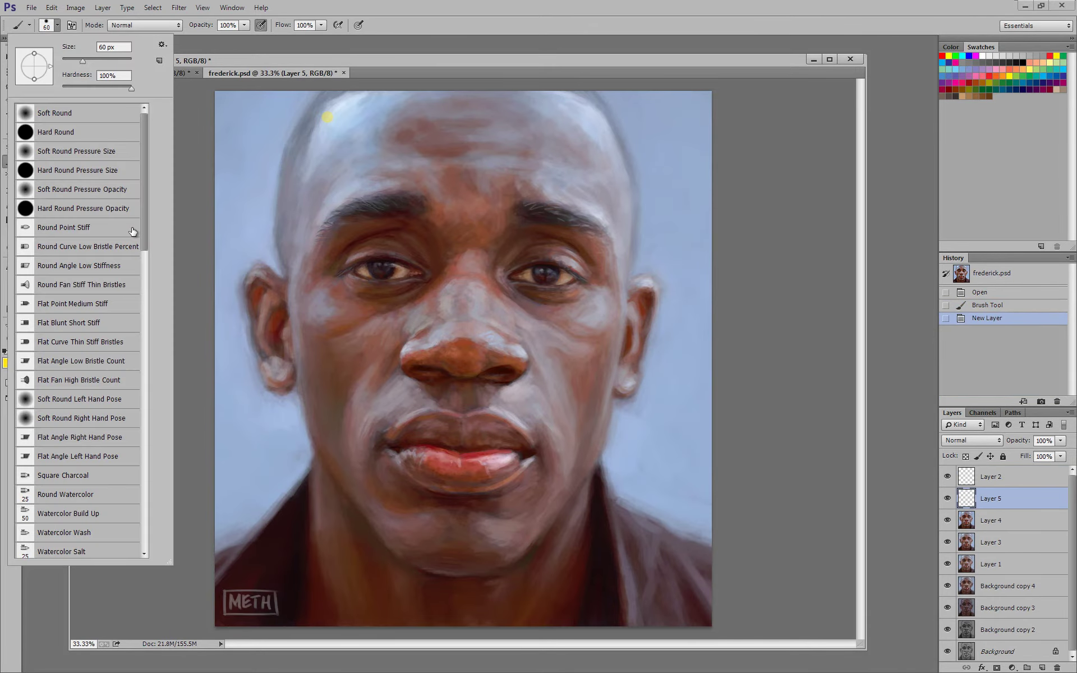
left_click_drag(143, 230, 146, 387)
left_click(72, 467)
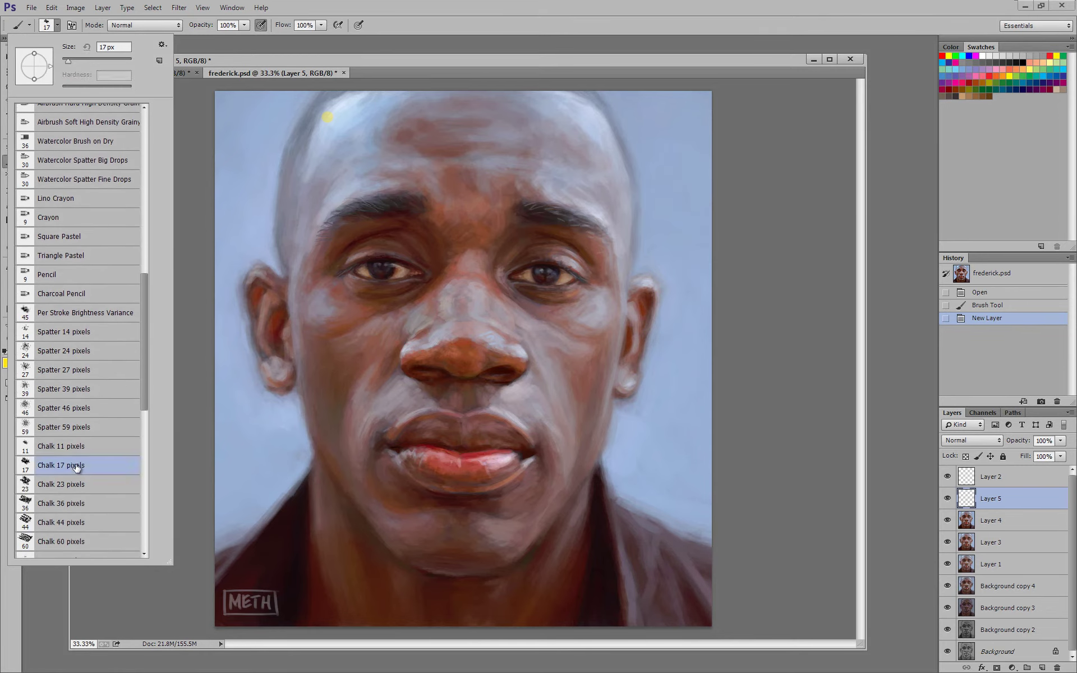
left_click(727, 216)
Step: Revert the document, sample the brow's light blue-grey, and paint a trial forehead stroke at brush size 150
left_click(991, 274)
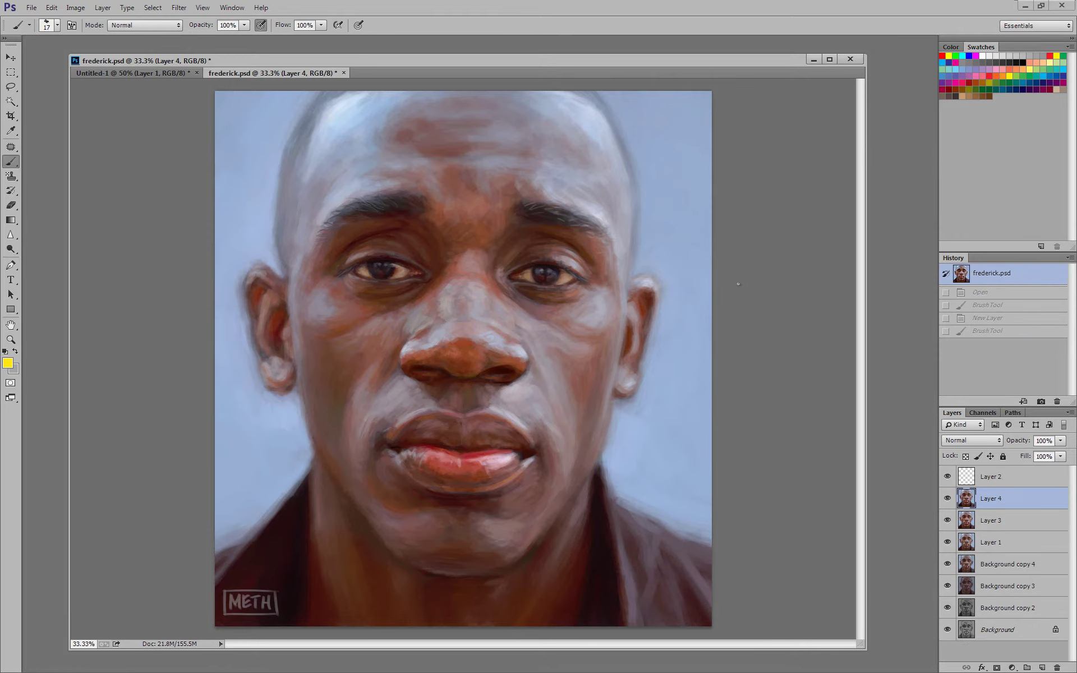
key("ctrl+plus")
left_click_drag(516, 285, 517, 358)
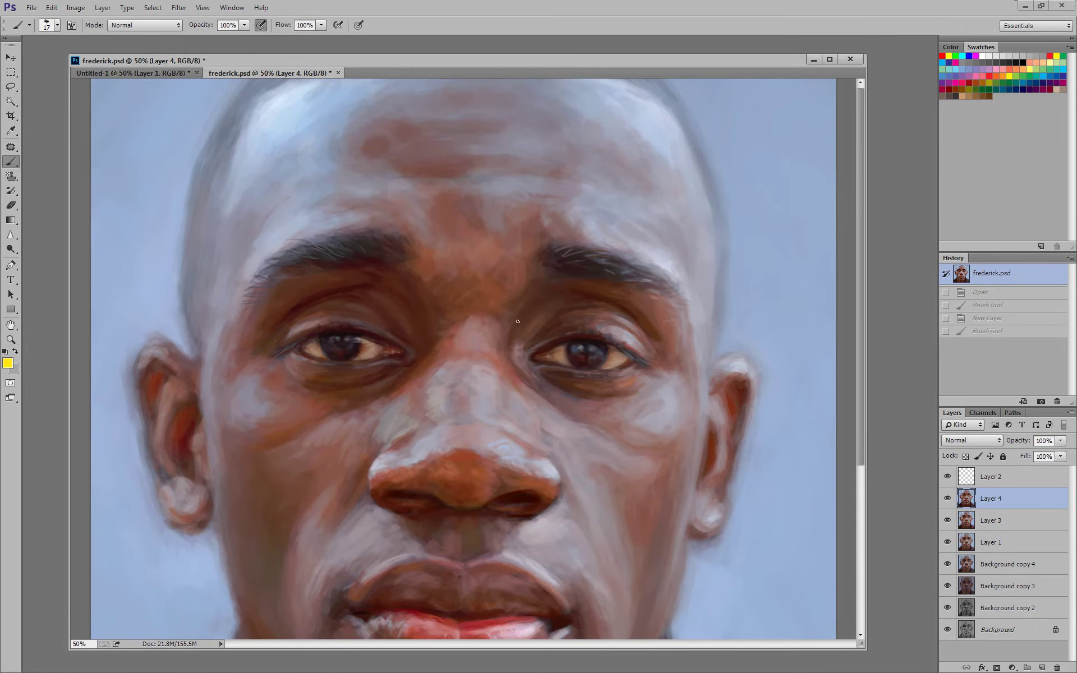
key("ctrl+plus")
key("ctrl+minus")
left_click(645, 249, "alt")
key("bracketright")
key("bracketright")
key("bracketright")
key("bracketright")
key("bracketright")
key("bracketright")
key("bracketright")
key("bracketright")
key("bracketright")
key("bracketright")
key("bracketright")
key("bracketleft")
key("bracketleft")
key("bracketleft")
left_click(624, 133, "alt")
mouse_move(610, 159)
left_mouse_down()
mouse_move(572, 112)
mouse_move(632, 173)
mouse_move(633, 160)
left_mouse_up()
Step: Revert to discard the forehead stroke and reset colours to default black and white
key("ctrl+plus")
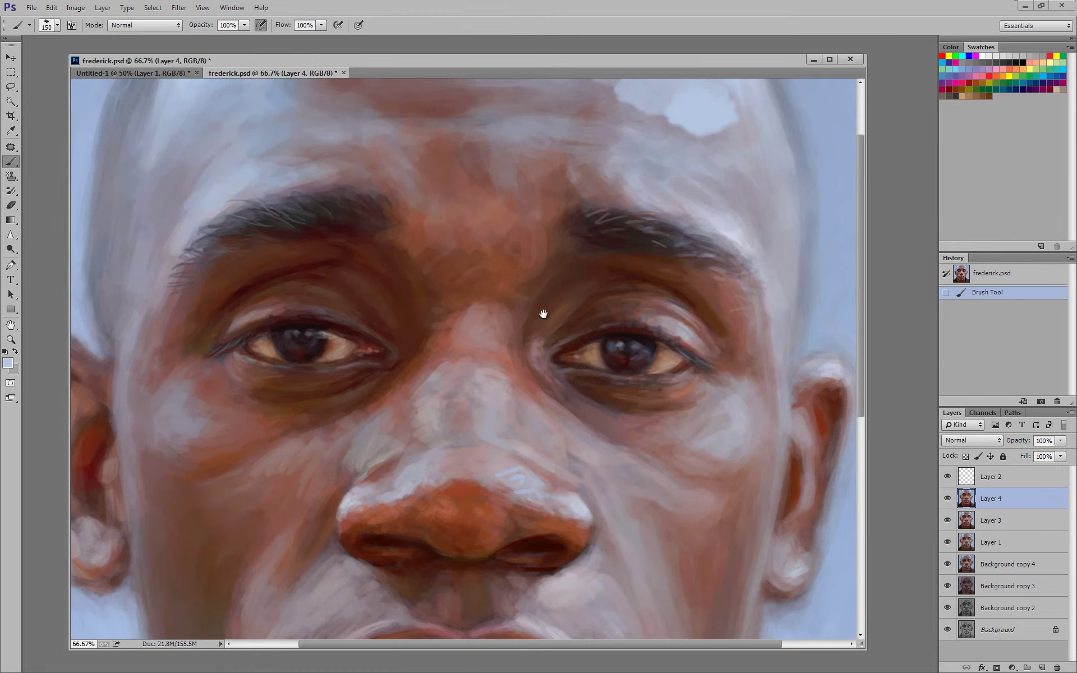
left_click_drag(543, 305, 495, 400)
left_click(990, 273)
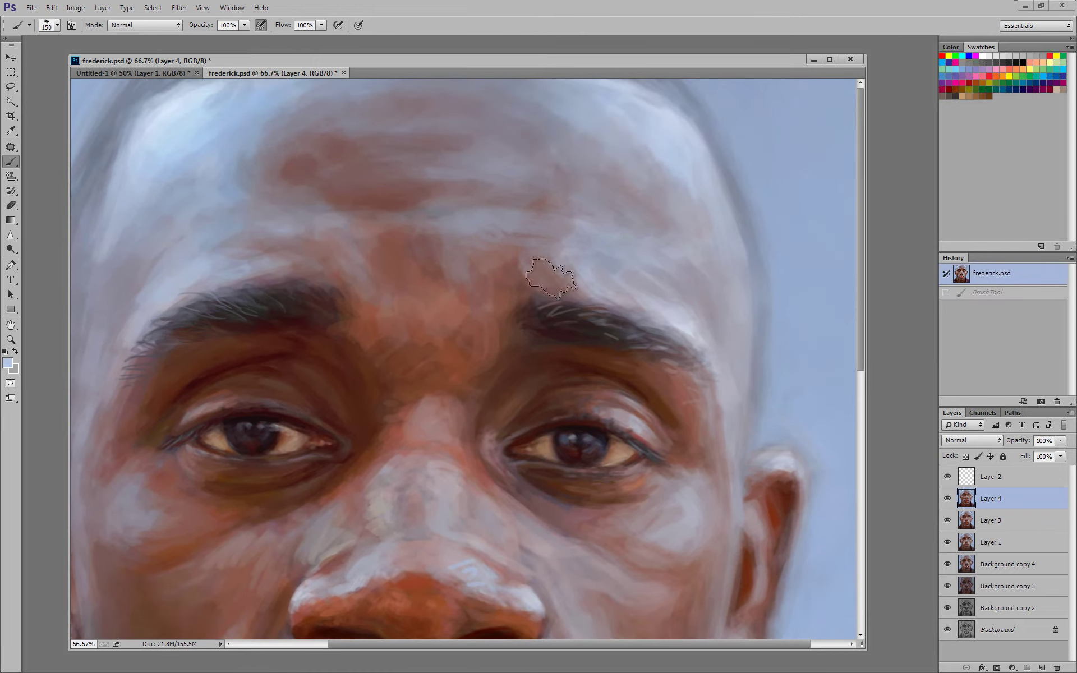
key("ctrl+minus")
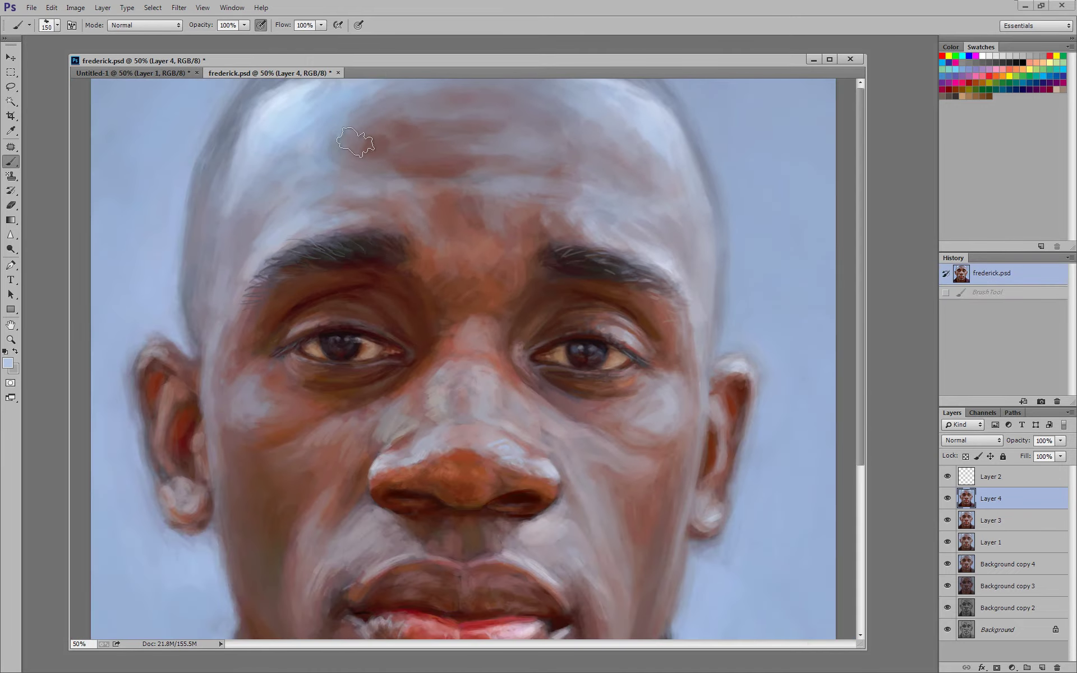
left_click(244, 25)
left_click(118, 61)
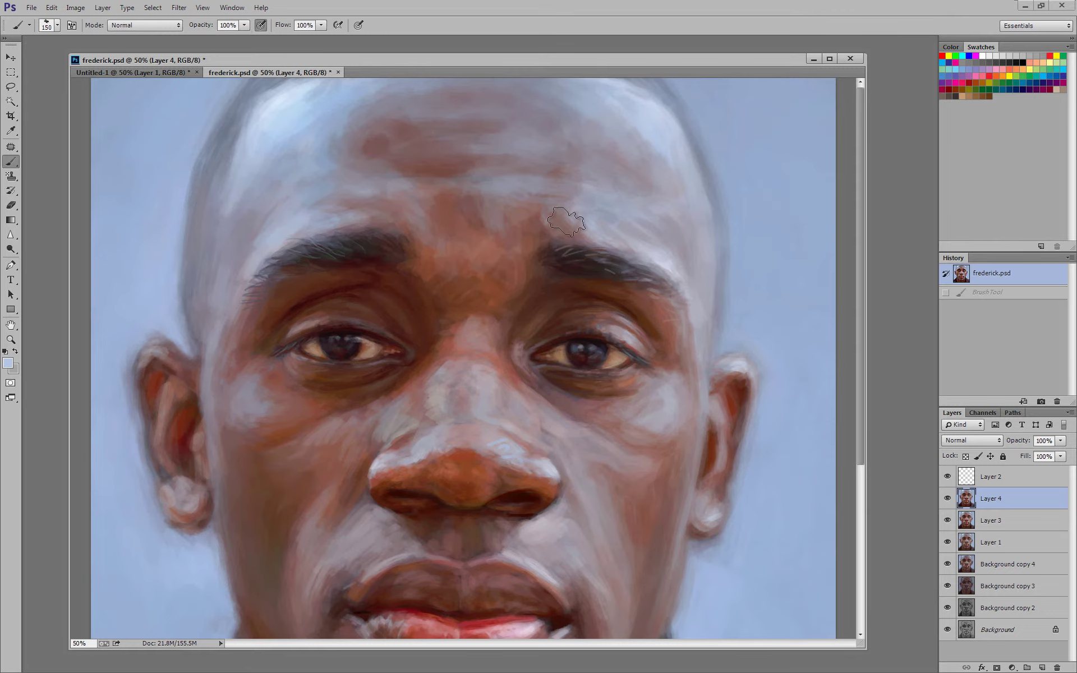
key("alt+BackSpace")
Step: Fill Layer 4 with flat colour, step back to the portrait, then restore the fill
key("d")
key("alt")
key("alt")
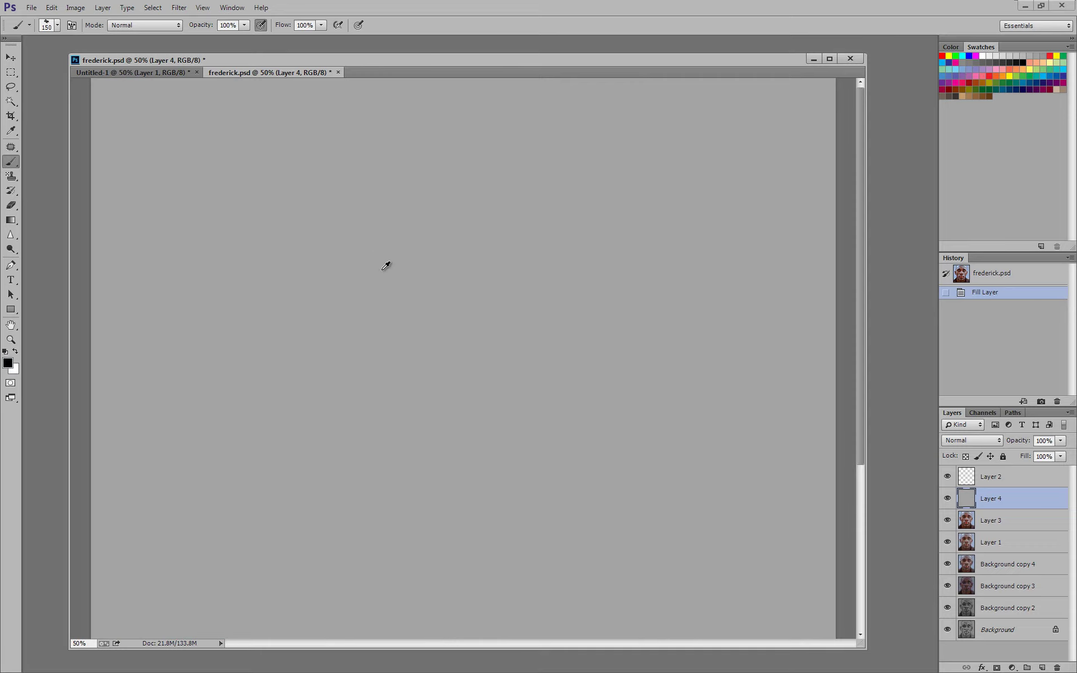
left_click(1009, 274)
key("ctrl+z")
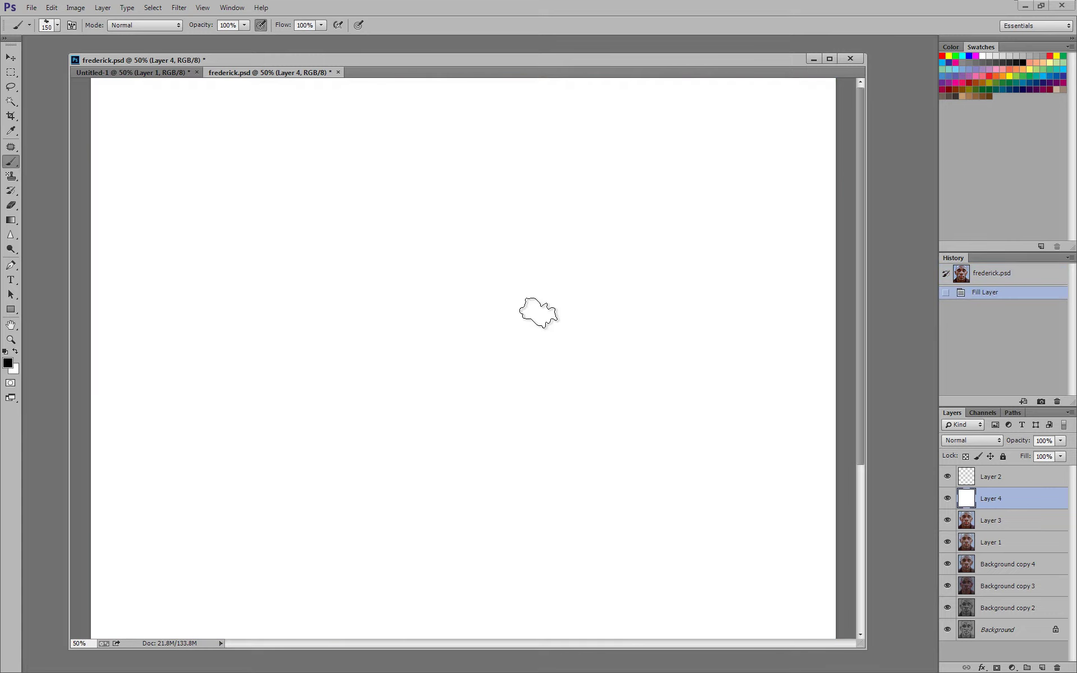
Step: Set the brush to size 30 at 20% opacity and sketch a light grey zigzag line
key("bracketleft")
key("bracketleft")
key("bracketleft")
key("bracketleft")
key("bracketleft")
key("bracketleft")
key("bracketleft")
key("bracketleft")
key("2")
key("bracketleft")
mouse_move(344, 212)
left_mouse_down()
mouse_move(326, 324)
mouse_move(399, 356)
mouse_move(523, 297)
left_mouse_up()
mouse_move(531, 232)
left_mouse_down()
mouse_move(541, 168)
mouse_move(488, 175)
left_mouse_up()
key("ctrl+z")
Step: Sketch an angular inverted-V shape with a rising diagonal, plus a light grey oval at right
left_click_drag(370, 237, 289, 351)
mouse_move(397, 215)
left_mouse_down()
mouse_move(293, 342)
mouse_move(305, 317)
left_mouse_up()
left_click_drag(418, 204, 314, 306)
left_click_drag(405, 238, 440, 334)
left_click_drag(411, 241, 461, 359)
left_click_drag(415, 252, 451, 342)
left_click_drag(284, 343, 356, 443)
mouse_move(314, 381)
left_mouse_down()
mouse_move(376, 483)
mouse_move(507, 354)
left_mouse_up()
left_click_drag(379, 498, 590, 310)
mouse_move(649, 262)
left_mouse_down()
mouse_move(634, 358)
mouse_move(647, 341)
mouse_move(622, 367)
left_mouse_up()
Step: Add long diagonals, vertical strokes, a hooked loop and an arc at the upper left
left_click_drag(196, 306, 362, 151)
left_click_drag(306, 219, 256, 294)
left_click_drag(245, 426, 212, 302)
left_click_drag(197, 317, 247, 463)
left_click_drag(185, 351, 193, 457)
left_click_drag(235, 289, 222, 322)
mouse_move(396, 184)
left_mouse_down()
mouse_move(396, 145)
mouse_move(305, 135)
mouse_move(277, 217)
left_mouse_up()
left_click_drag(198, 222, 300, 258)
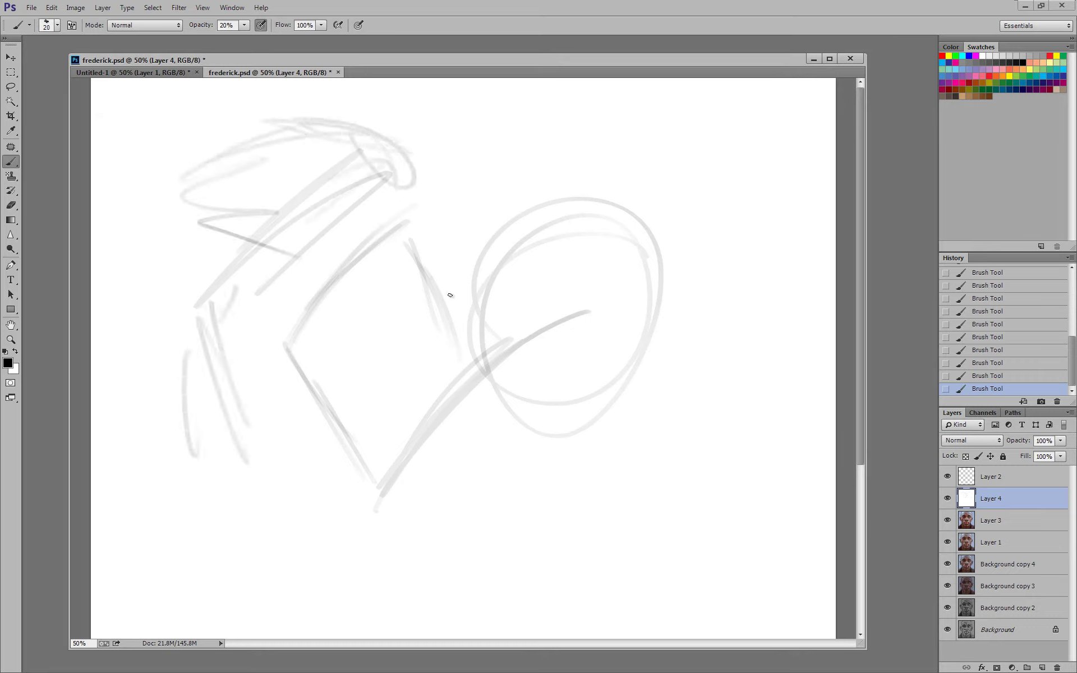
Step: Raise the brush opacity to about 67% in the options bar
left_click(244, 25)
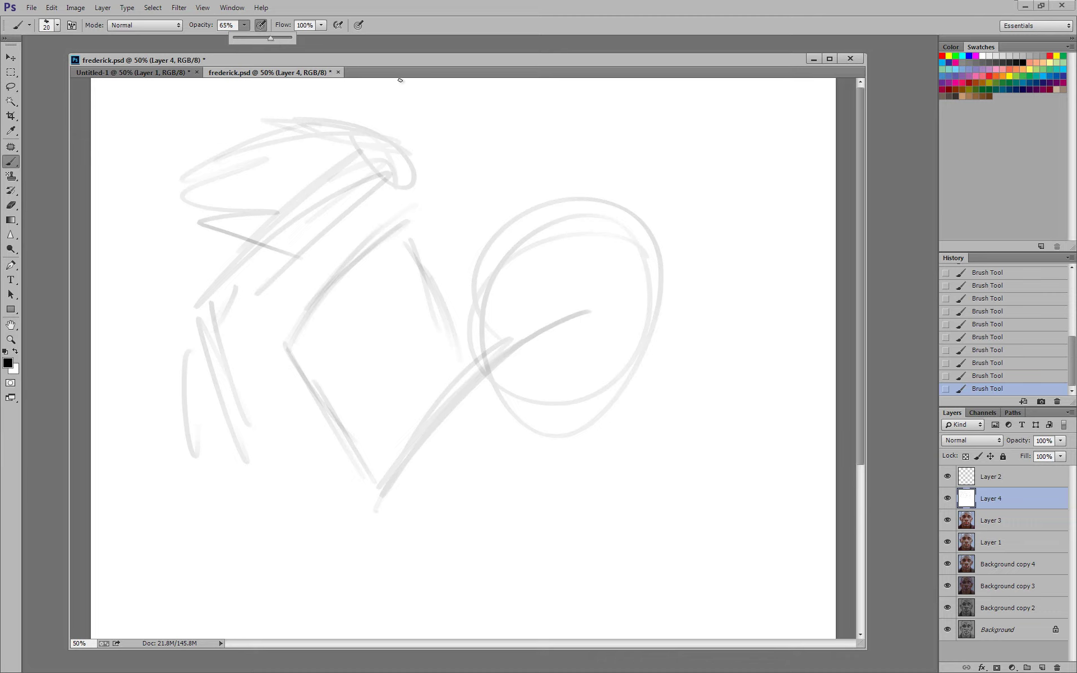
left_click_drag(400, 81, 409, 68)
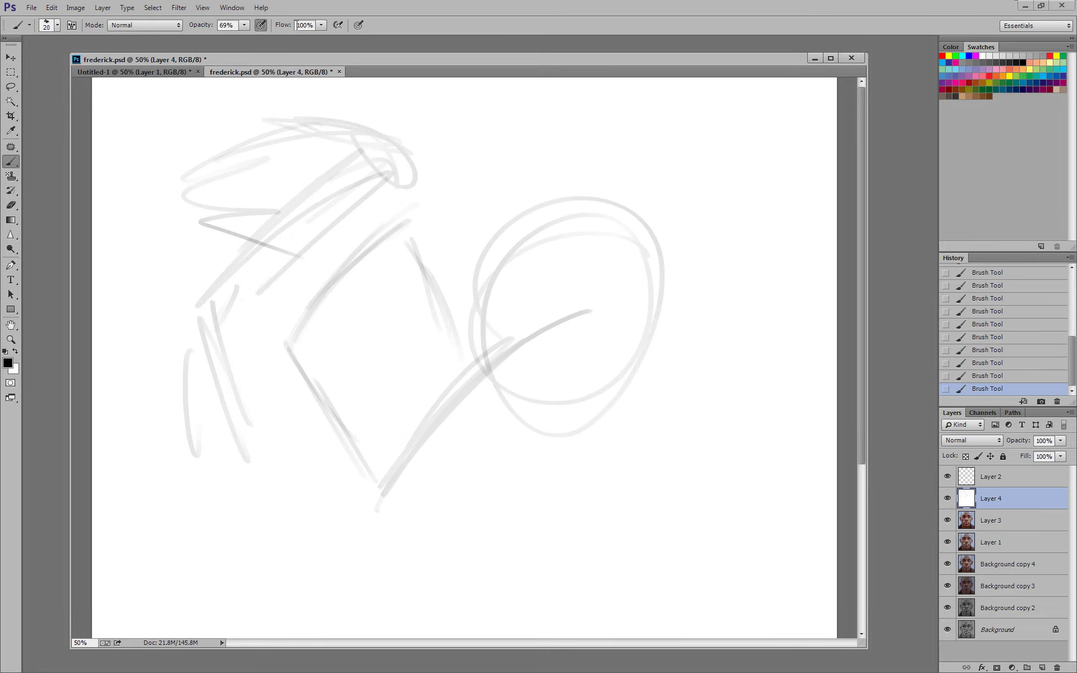
left_click(243, 25)
Step: Try opacity presets 52%, 70%, 30%, 100% and 7%, ending at 70% with brush size 40
left_click(313, 46)
key("7")
key("3")
key("0")
key("0")
key("7")
key("7")
key("bracketright")
key("bracketright")
Step: Darken the top curve and lower loop edge with dark diagonal strokes, then zoom out
mouse_move(188, 181)
left_mouse_down()
mouse_move(359, 134)
mouse_move(317, 129)
mouse_move(397, 162)
mouse_move(278, 212)
mouse_move(274, 231)
left_mouse_up()
mouse_move(381, 156)
left_mouse_down()
mouse_move(265, 254)
mouse_move(328, 250)
left_mouse_up()
left_click_drag(385, 181, 337, 219)
key("ctrl+minus")
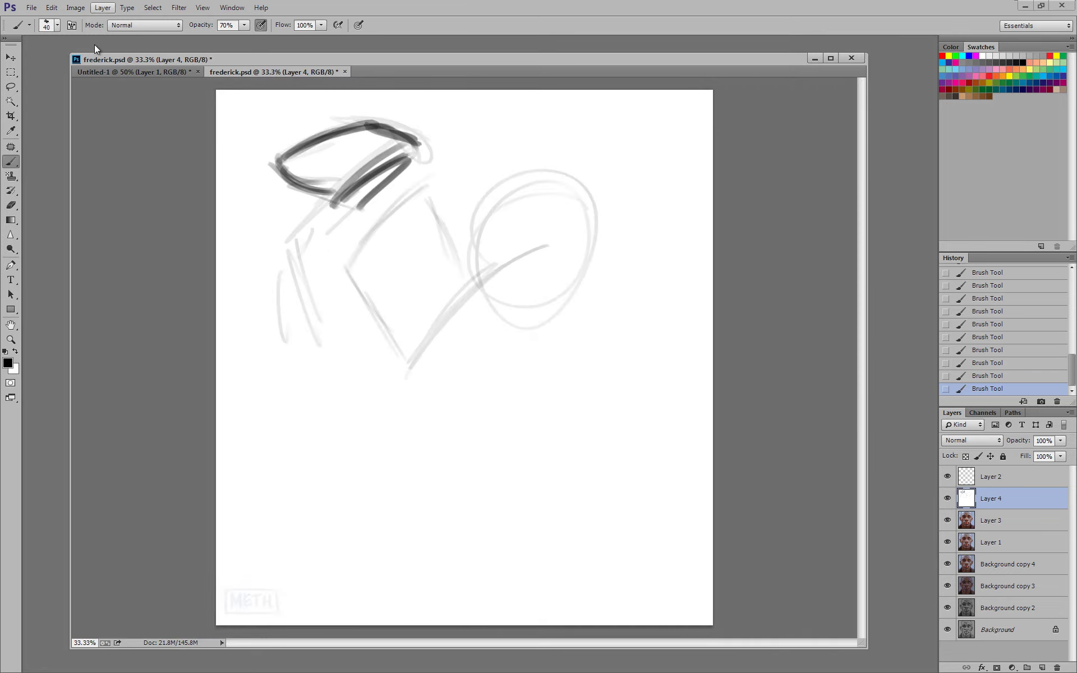
Step: Switch to Untitled-1 and back, then revert frederick.psd to its saved portrait with F12
left_click(118, 71)
left_click(311, 71)
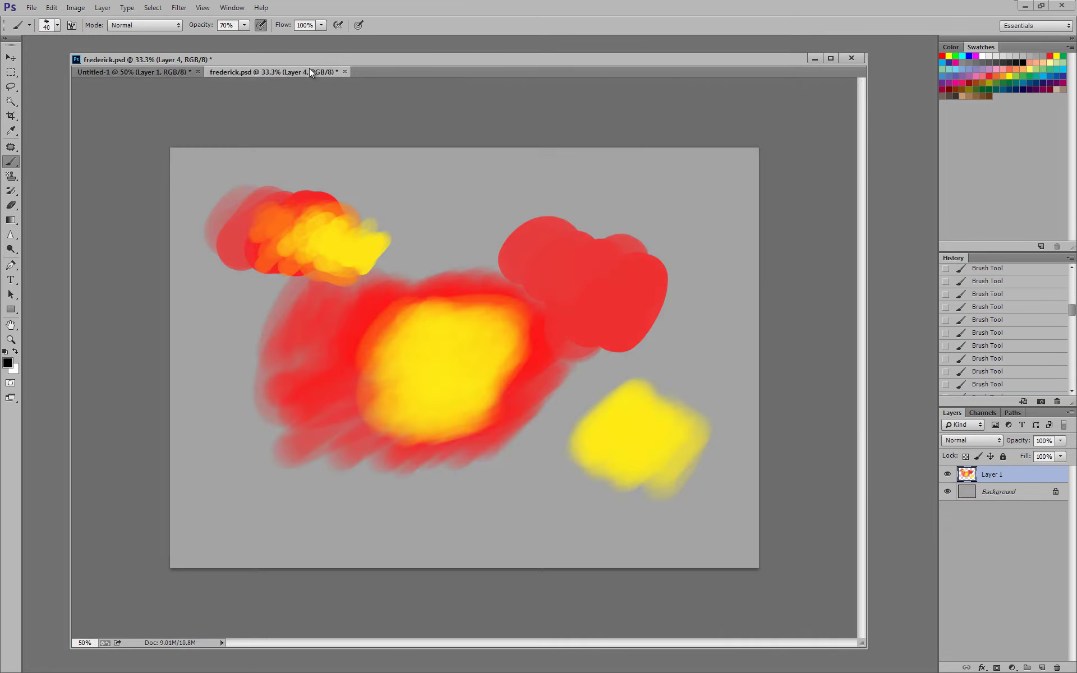
key("F12")
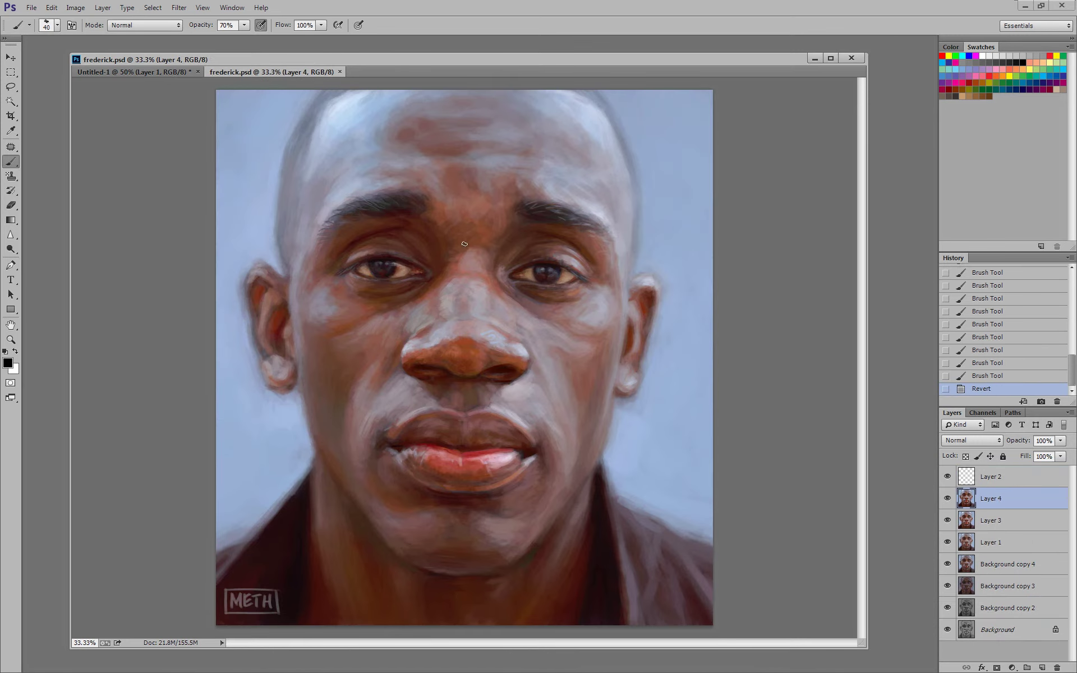
Step: Shrink the brush to 25 px and sample a light grey from the nostril edge
key("ctrl+plus")
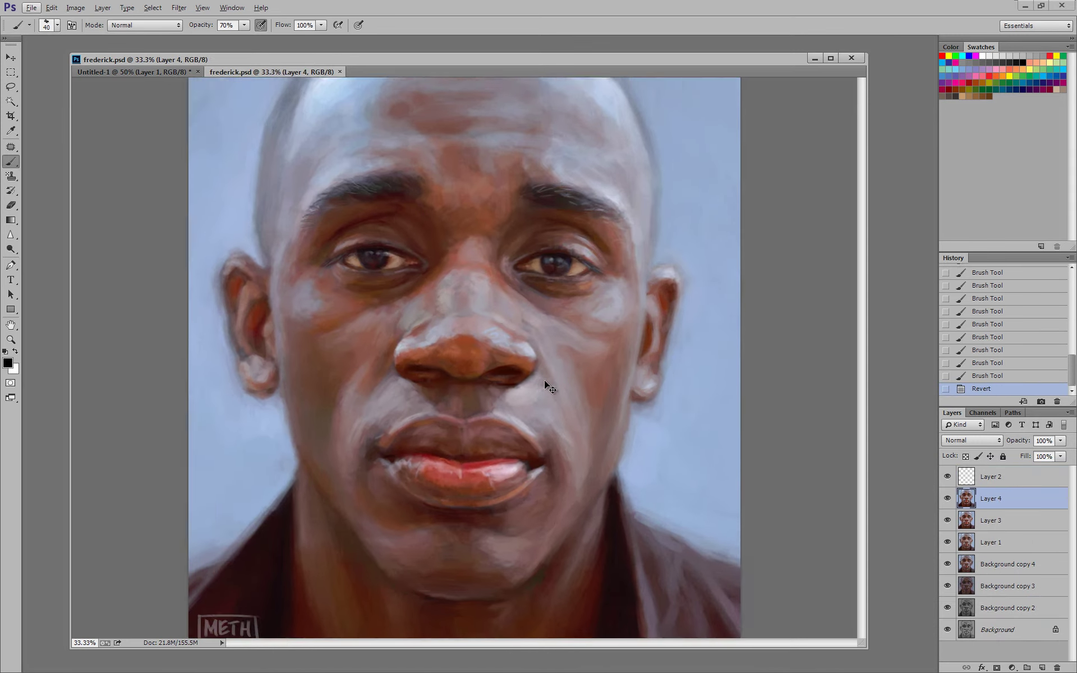
key("ctrl+plus")
key("bracketleft")
left_click(575, 418, "alt")
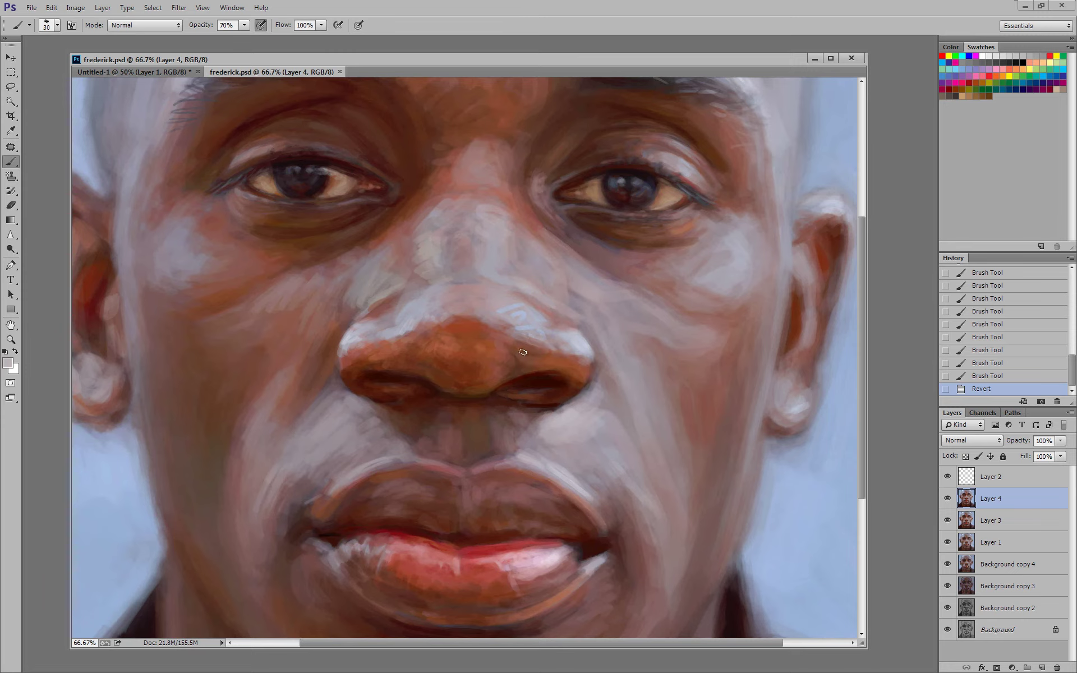
key("bracketleft")
left_click(349, 336, "alt")
key("ctrl+minus")
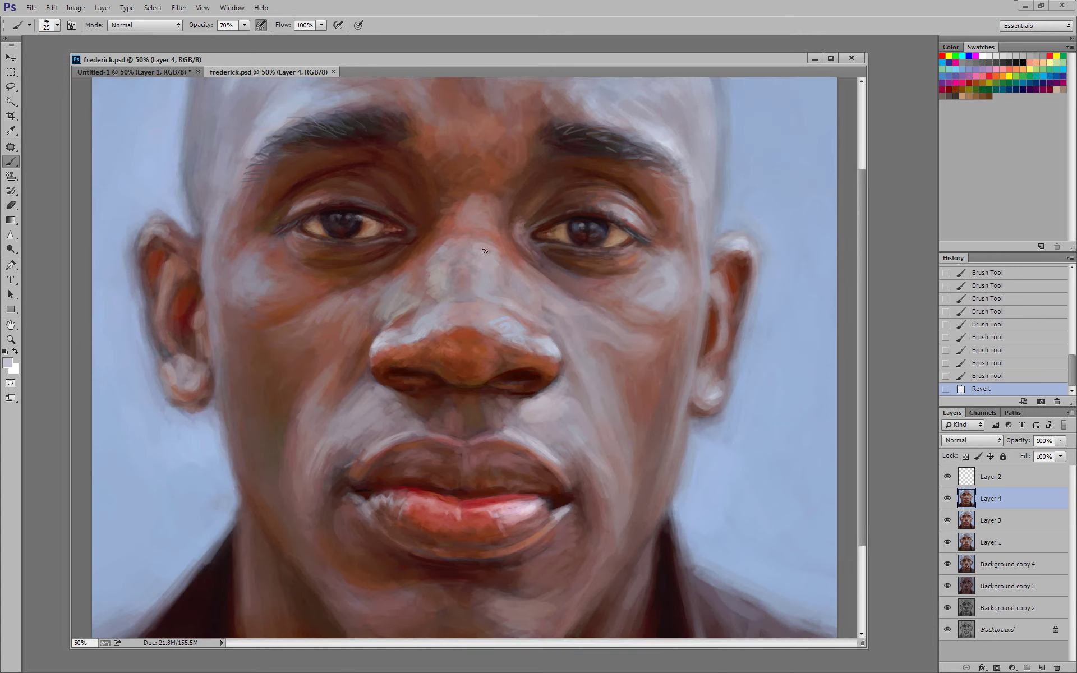
left_click(8, 363)
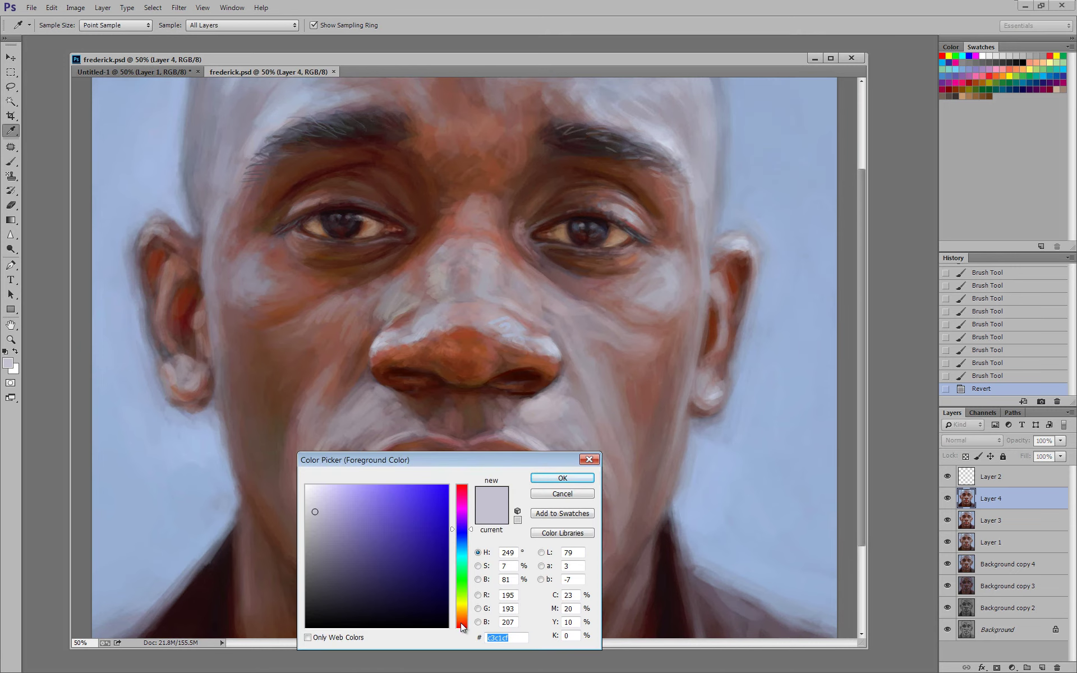
left_click(462, 623)
left_click_drag(411, 570, 447, 516)
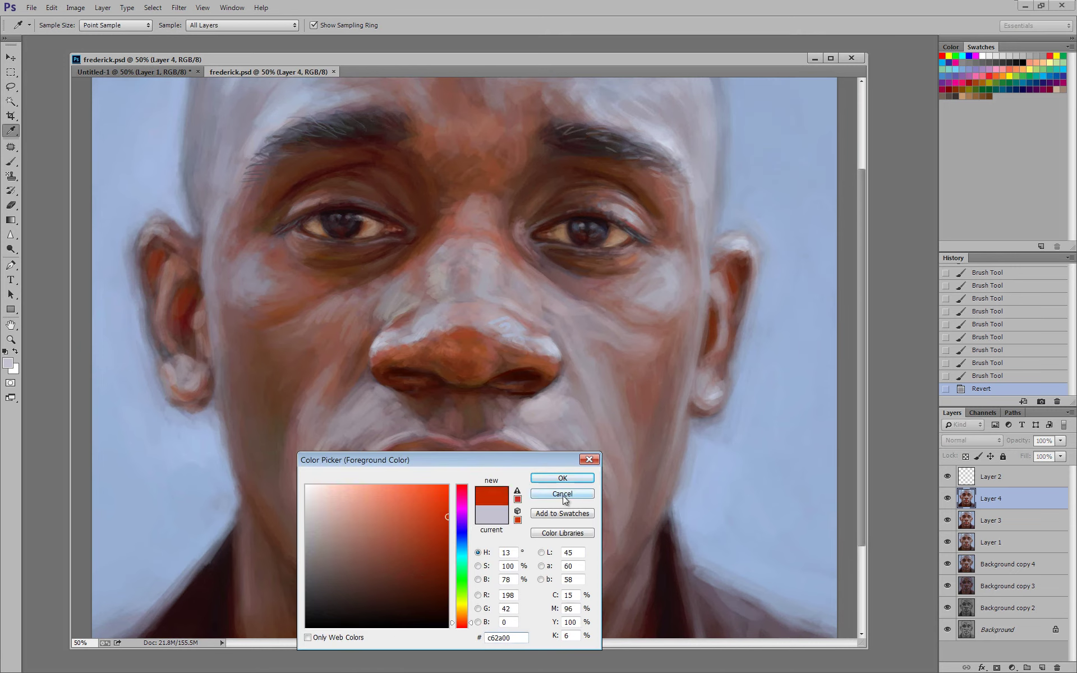
left_click(562, 493)
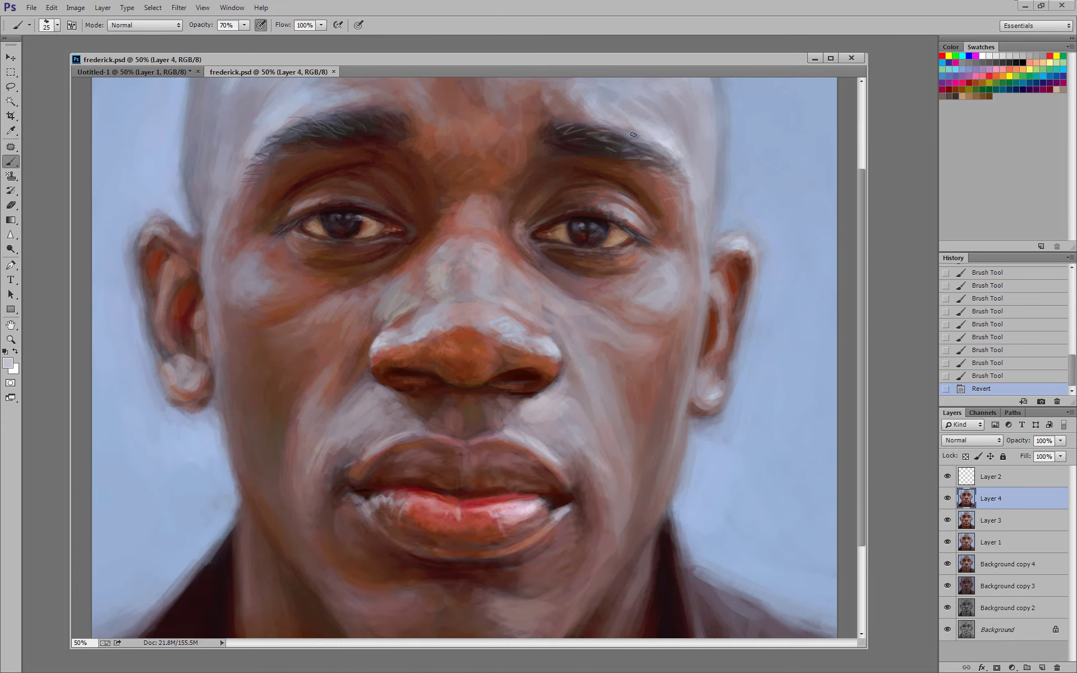
scroll(570, 221, "up", 2)
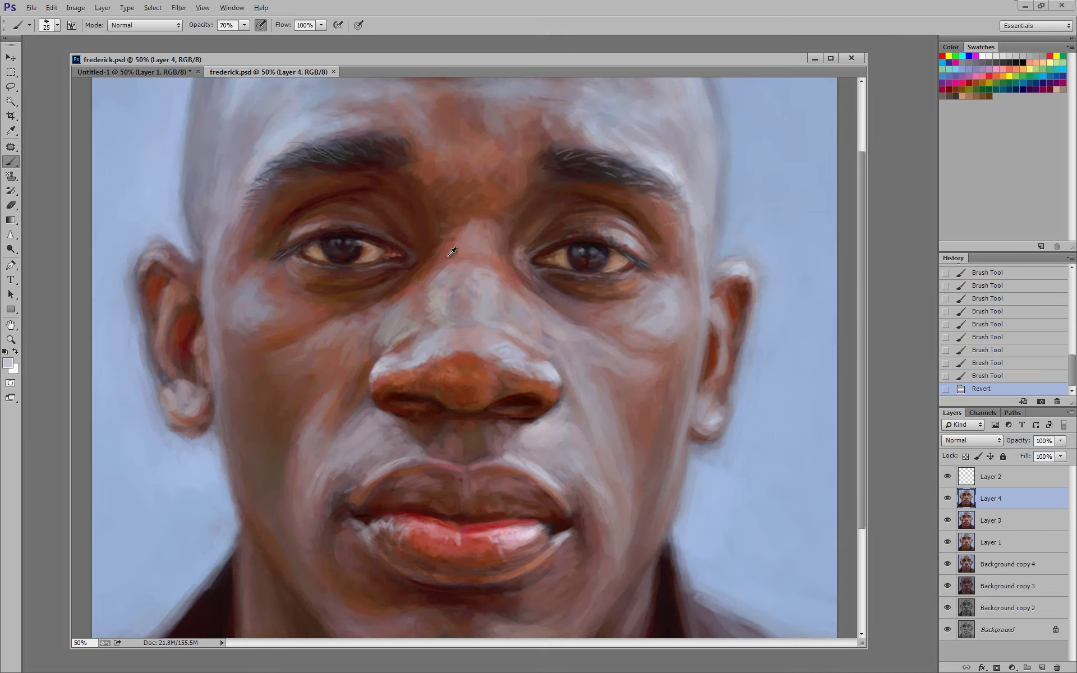
left_click(452, 250, "alt")
left_click(454, 247, "alt")
key("bracketright")
left_click_drag(253, 416, 259, 376)
mouse_move(265, 417)
left_mouse_down()
mouse_move(268, 375)
mouse_move(277, 378)
left_mouse_up()
left_click_drag(282, 422, 286, 387)
mouse_move(269, 422)
left_mouse_down()
mouse_move(268, 375)
mouse_move(287, 373)
left_mouse_up()
left_click(424, 354, "alt")
key("ctrl+alt+z")
key("ctrl+alt+z")
key("ctrl+alt+z")
key("ctrl+alt+z")
key("ctrl+alt+z")
key("ctrl+alt+z")
key("ctrl+alt+z")
key("ctrl+alt+z")
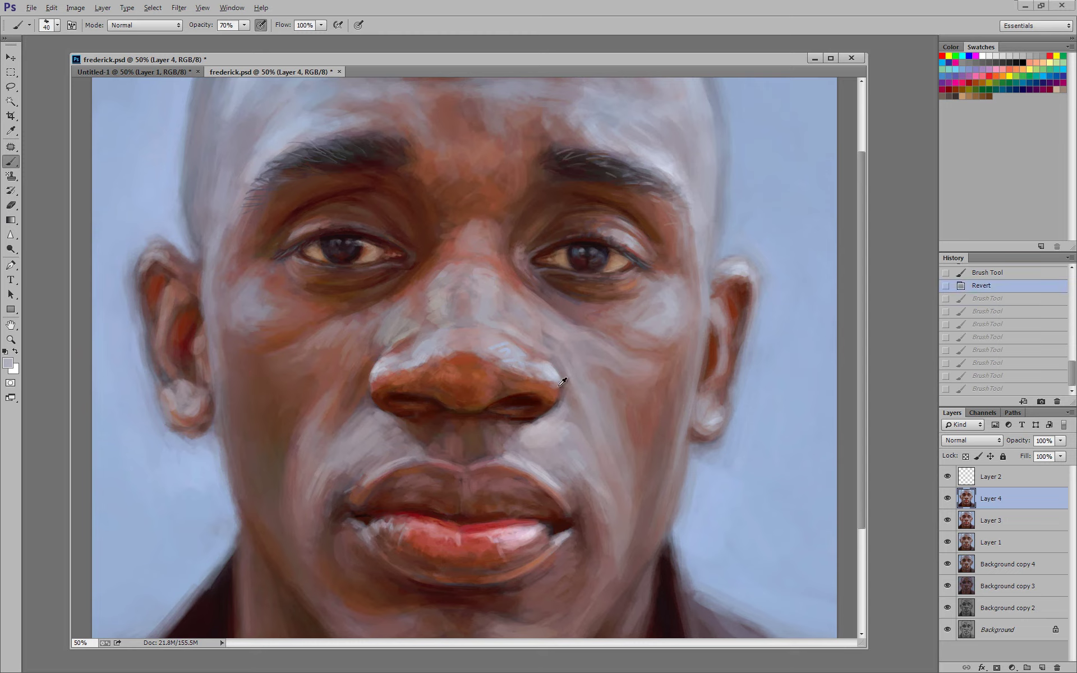
left_click(533, 456, "alt")
left_click(523, 463, "alt")
scroll(560, 442, "up", 2)
key("bracketleft")
key("bracketleft")
key("ctrl+shift+z")
key("ctrl+shift+z")
key("ctrl+shift+z")
key("ctrl+shift+z")
key("ctrl+shift+z")
key("ctrl+shift+z")
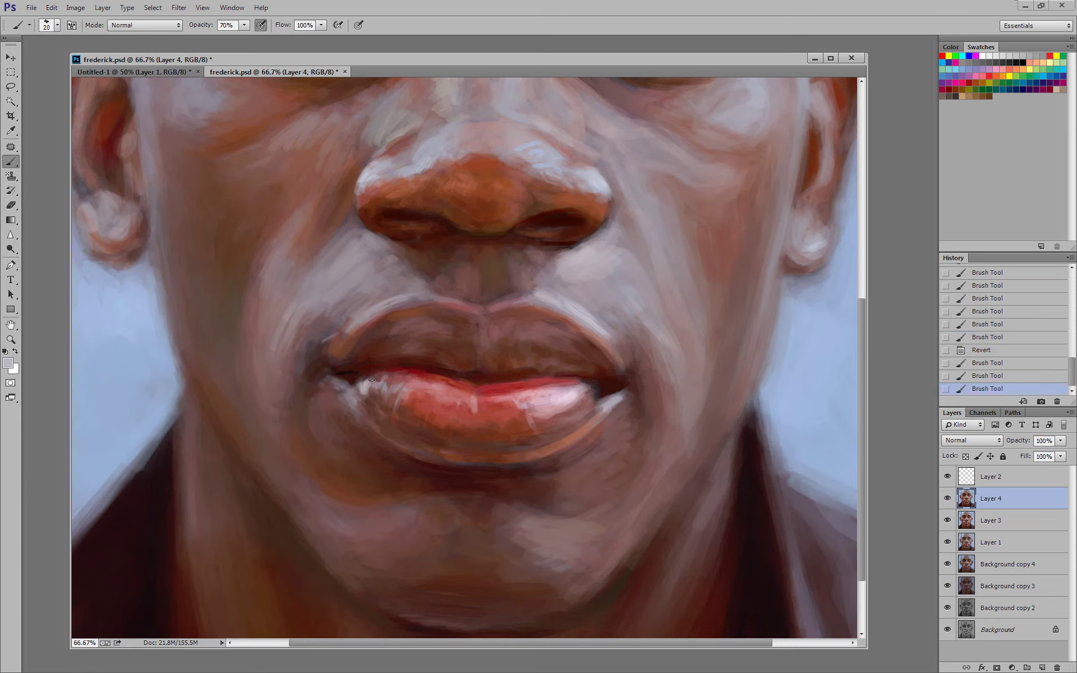
key("ctrl+shift+z")
key("ctrl+shift+z")
key("ctrl+shift+z")
key("ctrl+shift+z")
key("bracketright")
key("ctrl+plus")
key("bracketright")
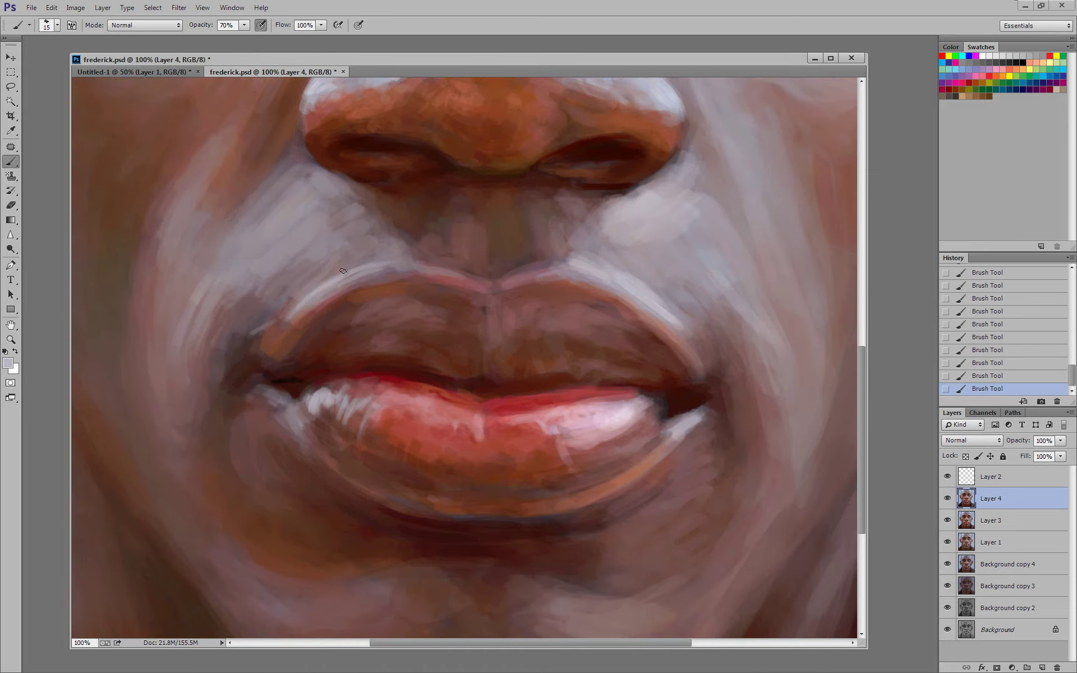
left_click_drag(341, 270, 291, 306)
key("ctrl+minus")
key("ctrl+minus")
key("ctrl+minus")
key("ctrl+minus")
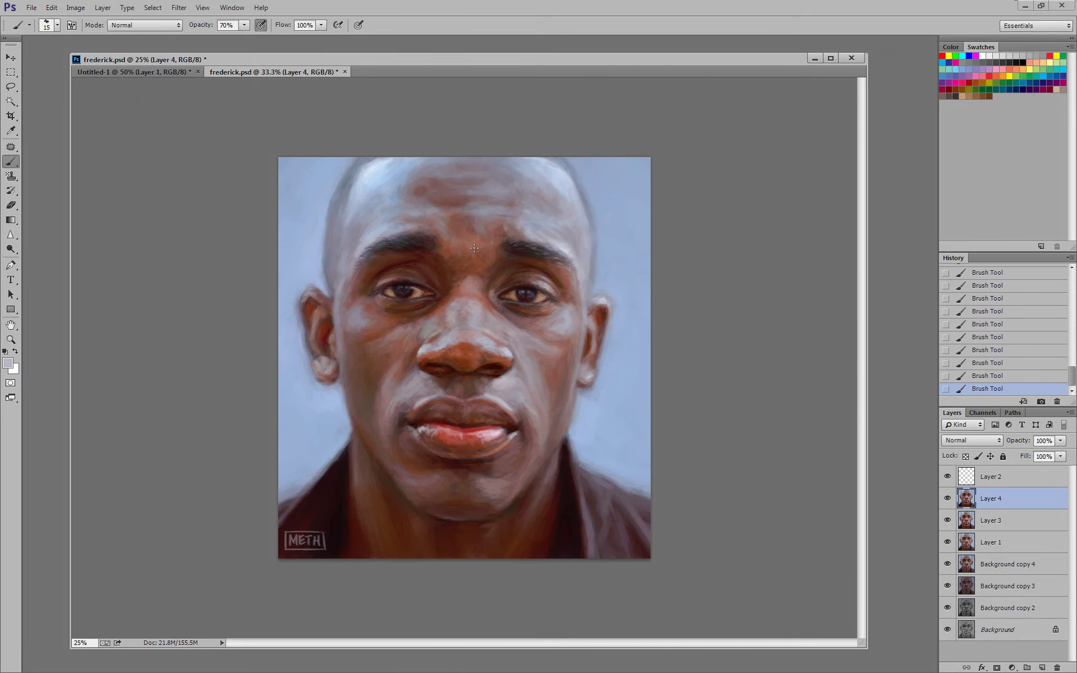
key("F12")
key("ctrl+plus")
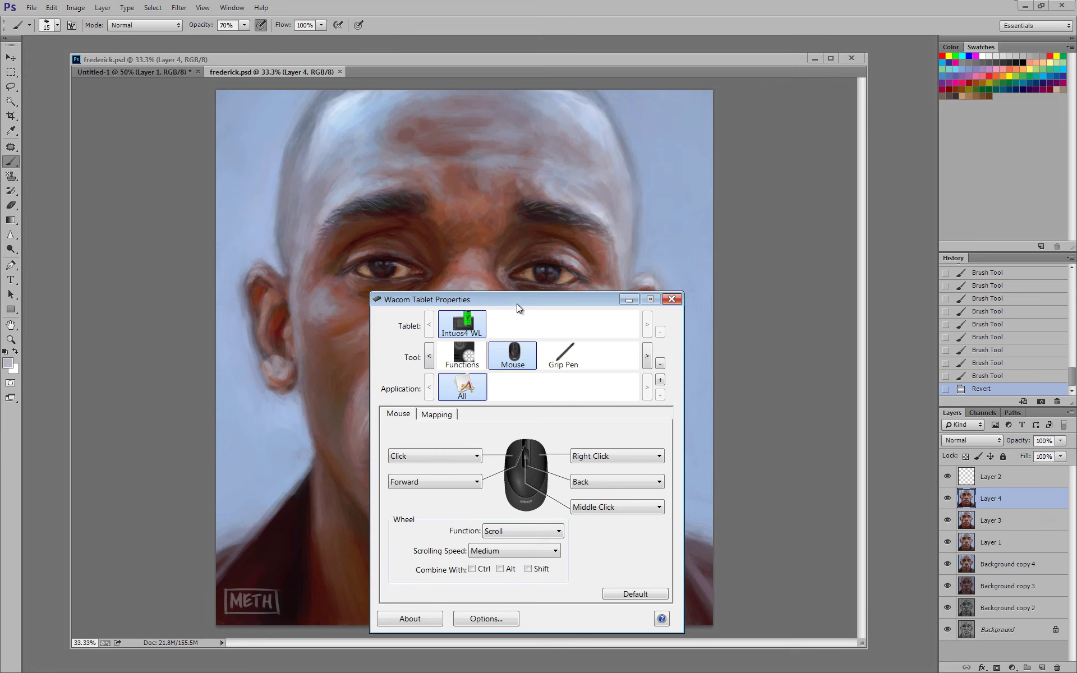
left_click_drag(517, 303, 376, 277)
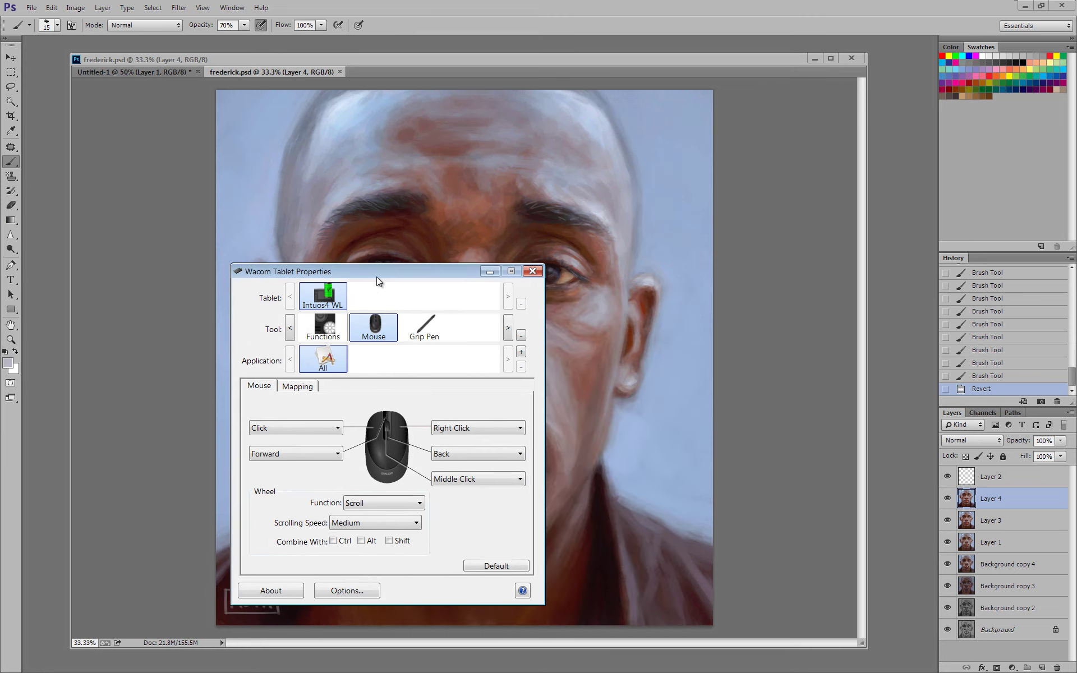
left_click(422, 331)
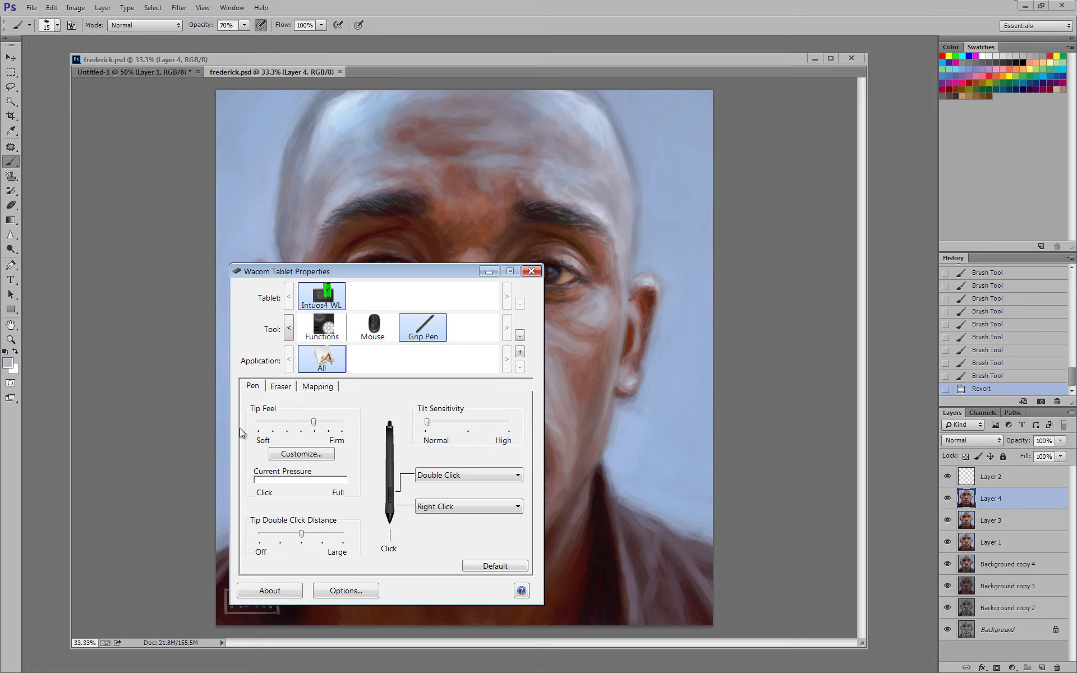
left_click(535, 272)
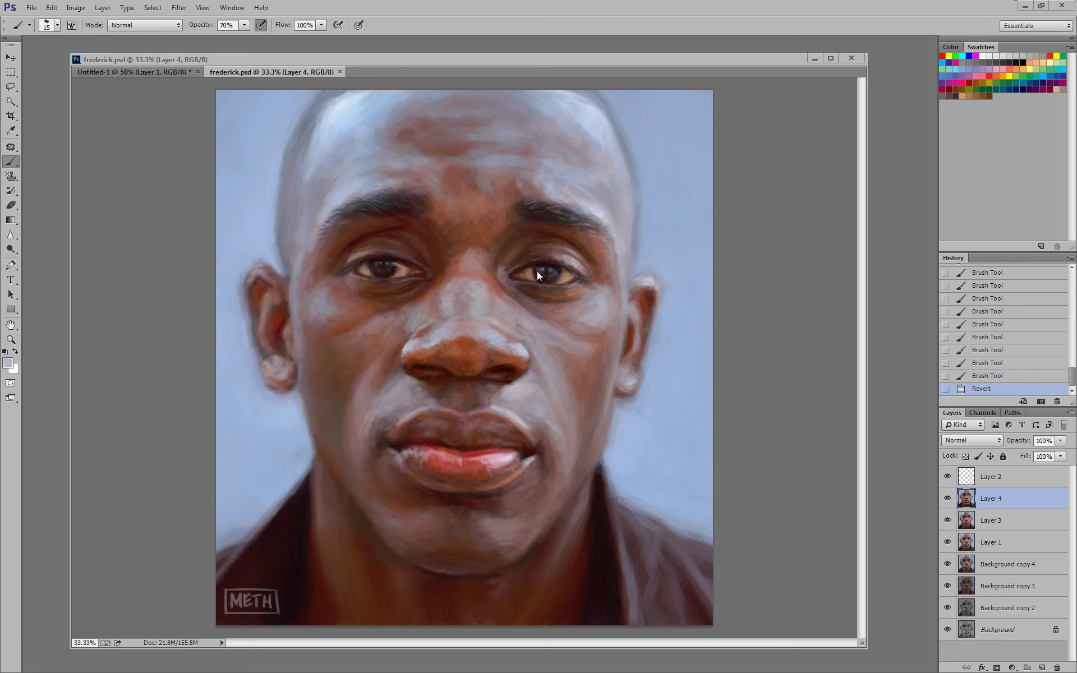
Step: Set opacity to 100%, default black colour and brush size 250, testing then undoing a stroke
left_click(244, 25)
left_click(283, 28)
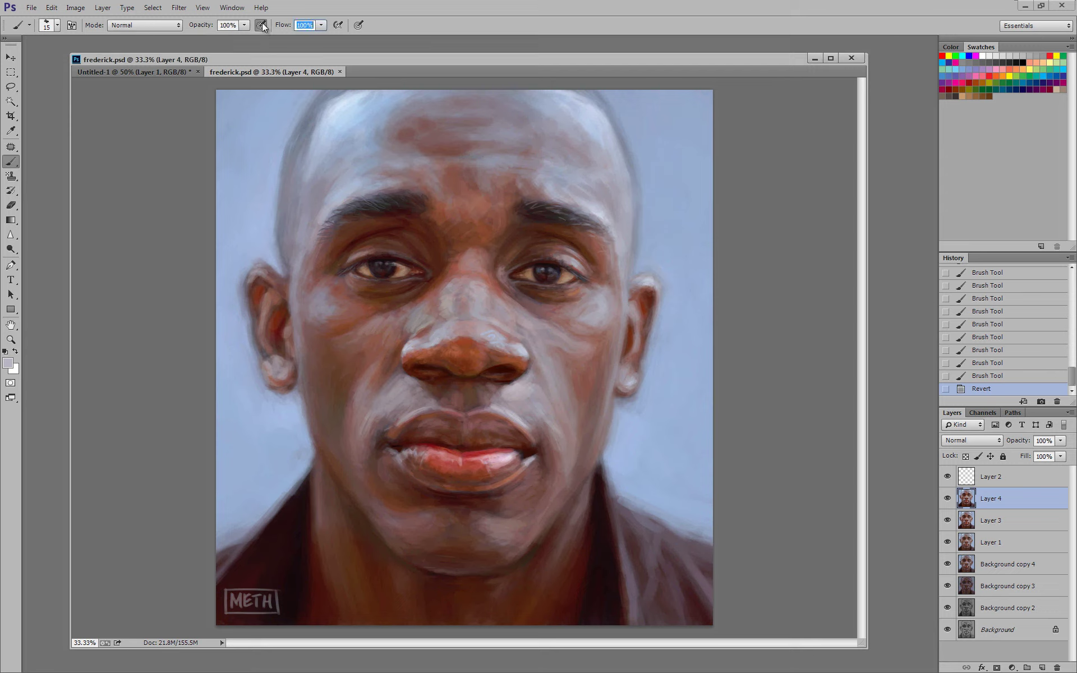
left_click(655, 142)
key("d")
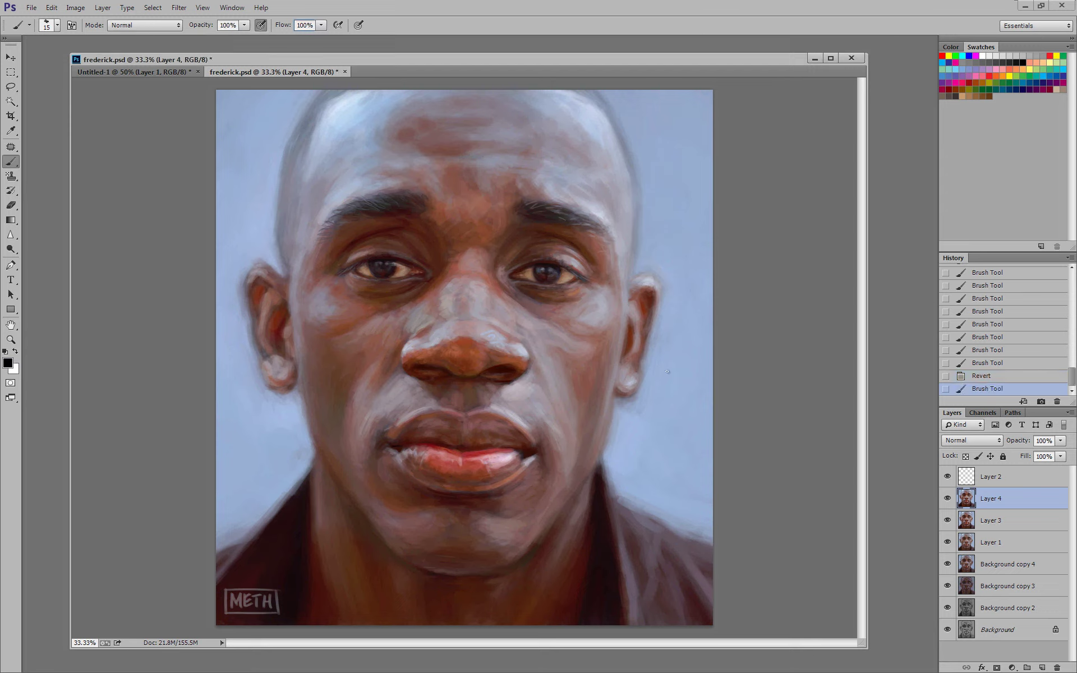
key("bracketright")
key("bracketright")
key("bracketright")
key("bracketright")
key("bracketright")
key("bracketright")
key("bracketright")
key("bracketright")
key("bracketright")
key("bracketright")
key("bracketright")
key("bracketright")
key("bracketright")
mouse_move(632, 432)
left_mouse_down()
mouse_move(653, 417)
mouse_move(680, 424)
mouse_move(654, 468)
mouse_move(641, 529)
mouse_move(595, 531)
mouse_move(566, 558)
left_mouse_up()
key("ctrl+z")
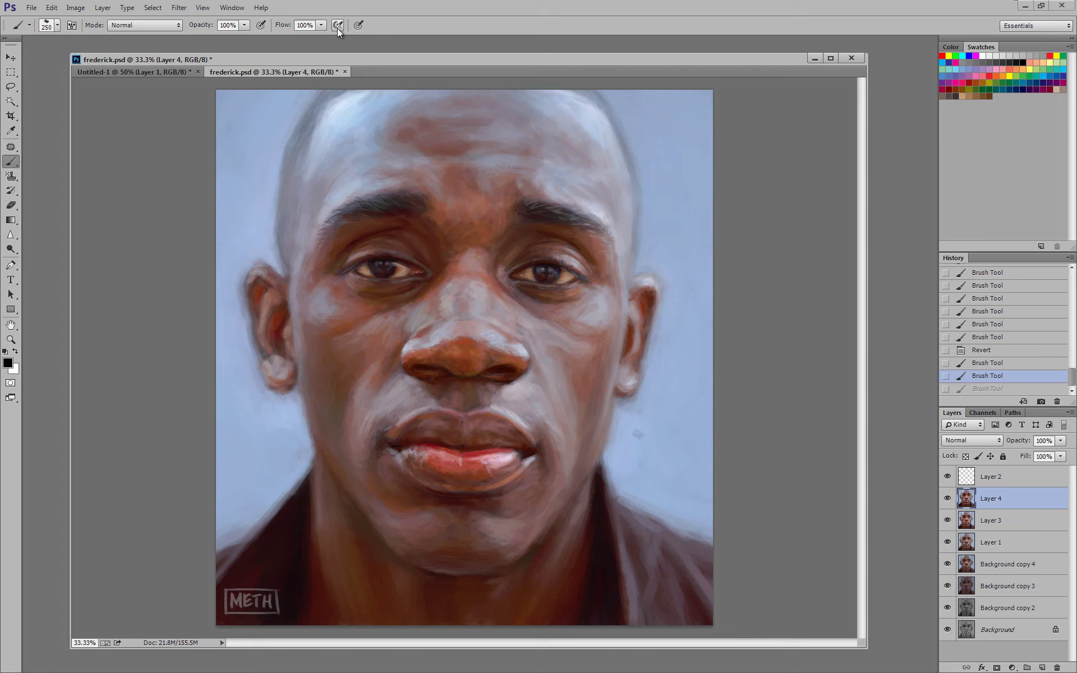
Step: Lower the flow to 6%, build up a stroke beside the jaw, then undo it
left_click(323, 25)
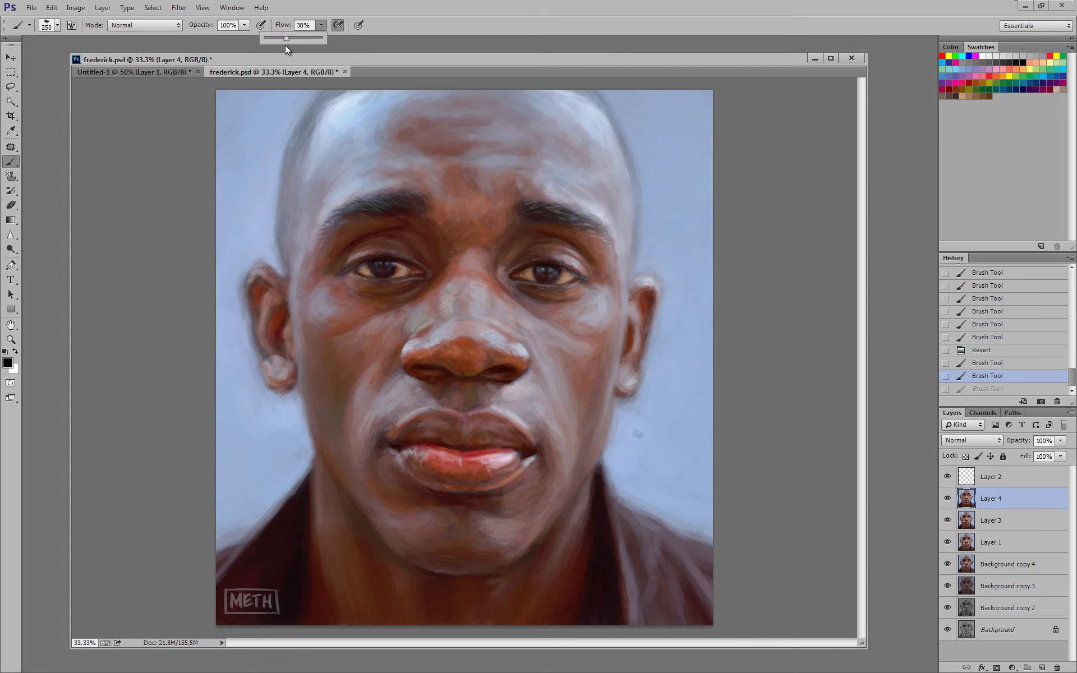
left_click_drag(284, 45, 267, 47)
left_click(639, 407)
mouse_move(628, 449)
left_mouse_down()
mouse_move(684, 413)
mouse_move(658, 443)
mouse_move(667, 445)
mouse_move(671, 406)
mouse_move(579, 443)
mouse_move(606, 338)
mouse_move(578, 393)
mouse_move(599, 451)
left_mouse_up()
key("ctrl+z")
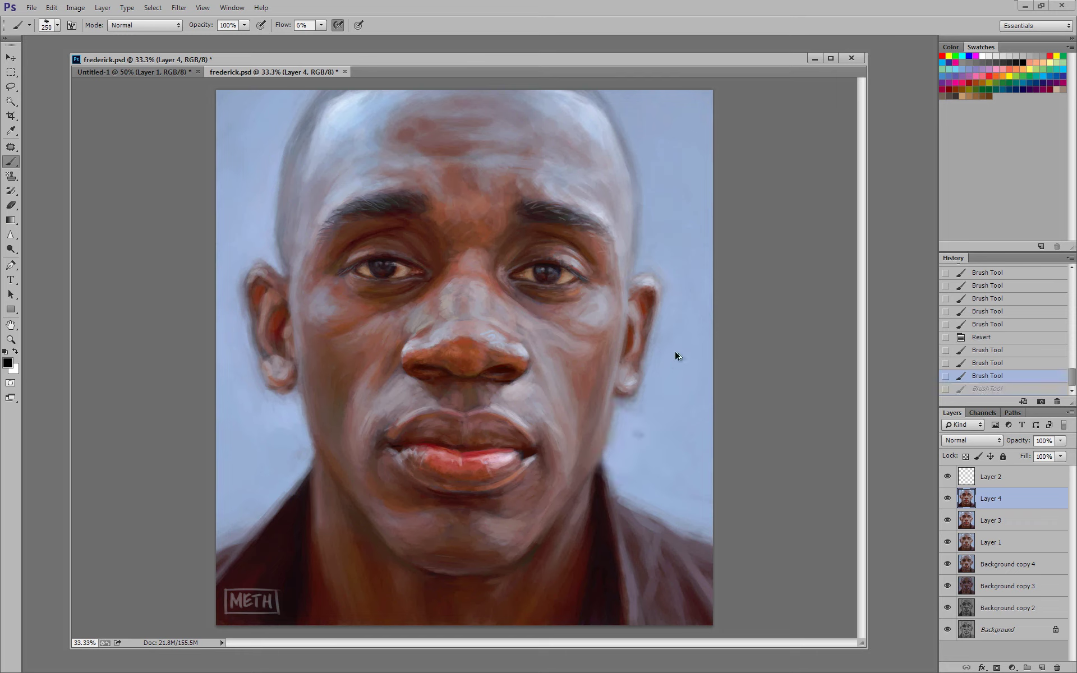
key("ctrl+alt+z")
key("ctrl+alt+z")
Step: Paint a new stroke near the forehead and set the flow to 30%
left_click(322, 27)
left_click(432, 51)
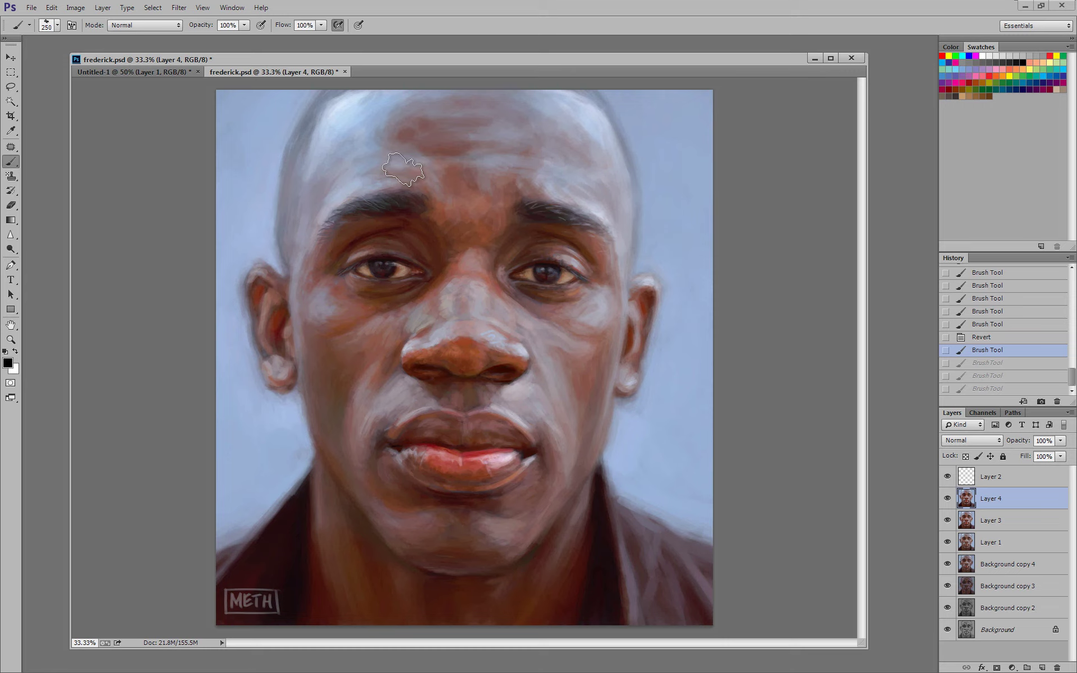
left_click(815, 218)
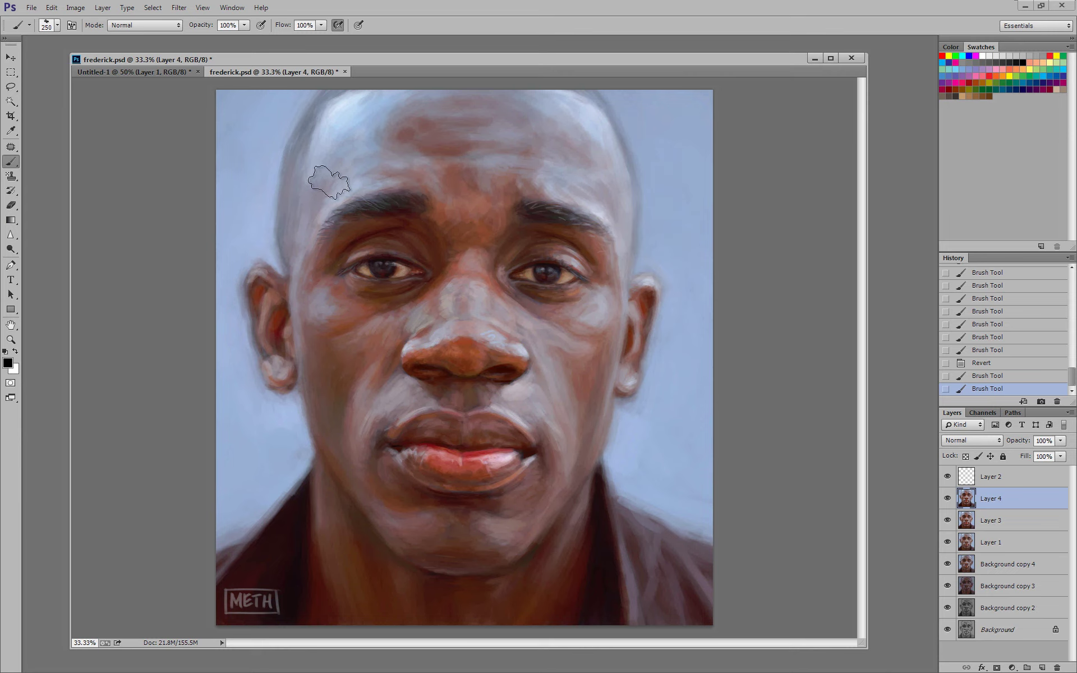
key("shift+7")
key("shift+3")
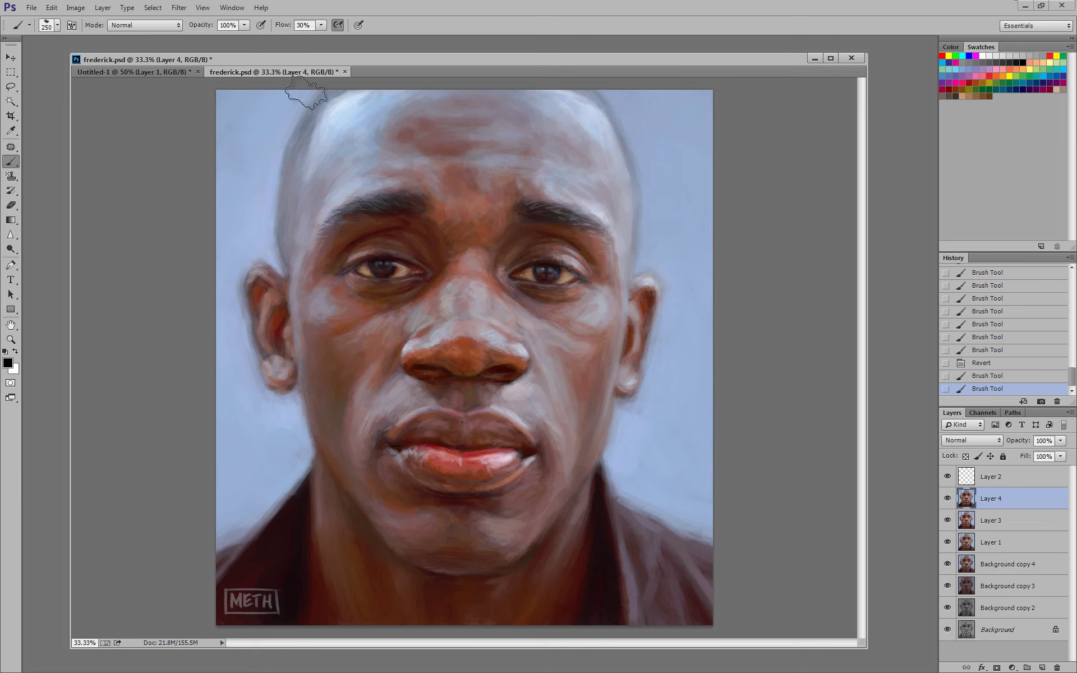